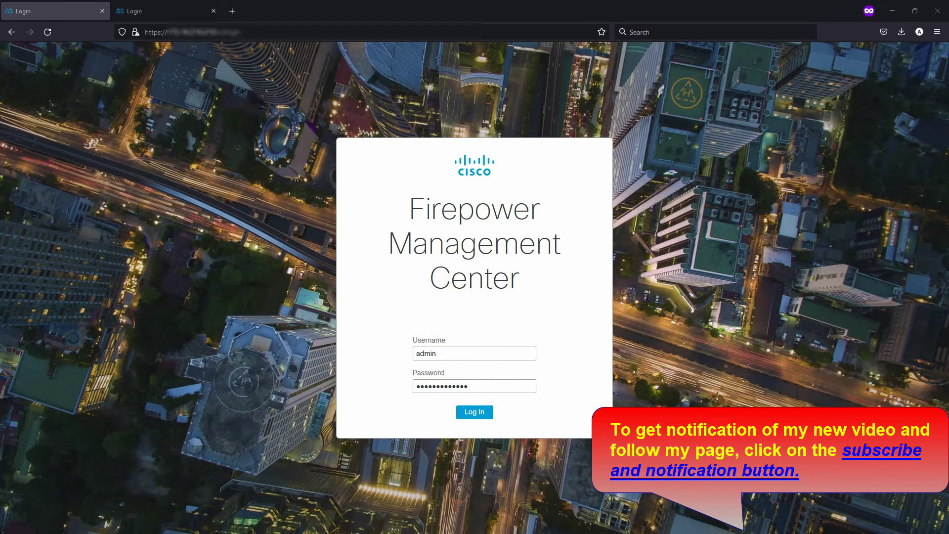
Log in to the management center with the prefilled admin credentials and open the list of access control policies
left_click(476, 412)
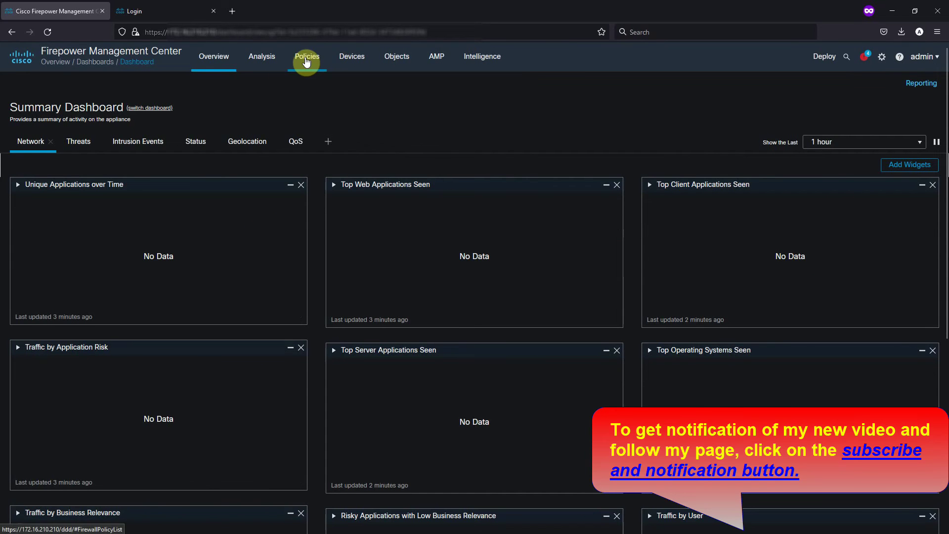
mouse_move(304, 61)
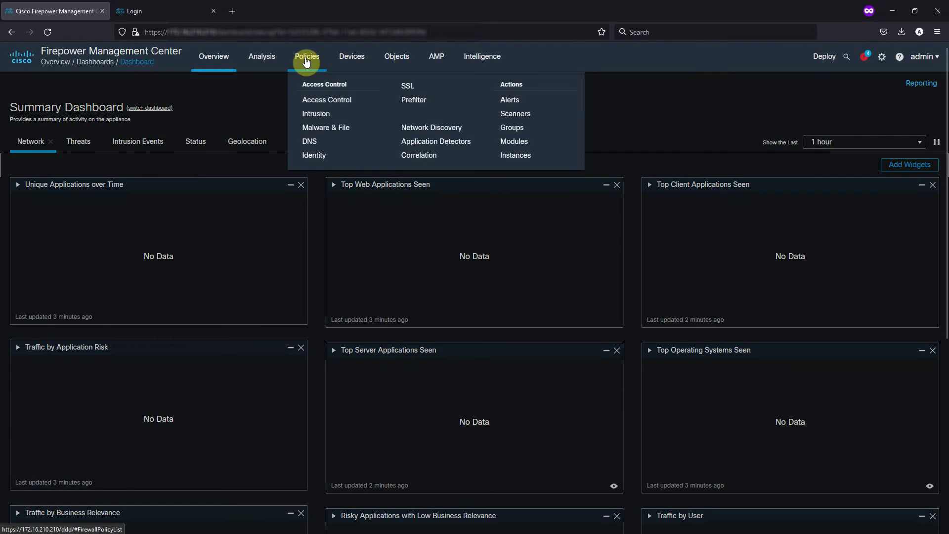
left_click(321, 101)
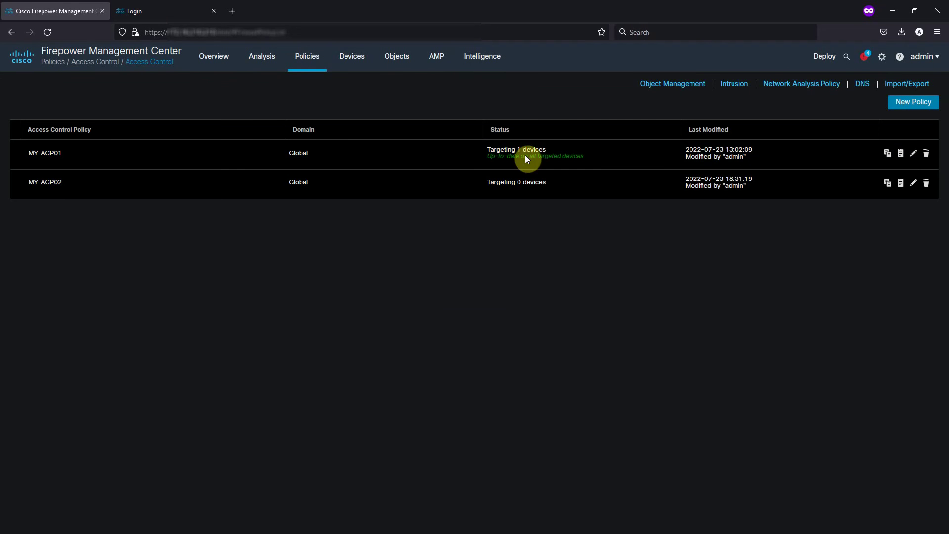
Start a new access control policy named Export-ACP, with no base policy and Network Discovery as the default action
left_click(909, 105)
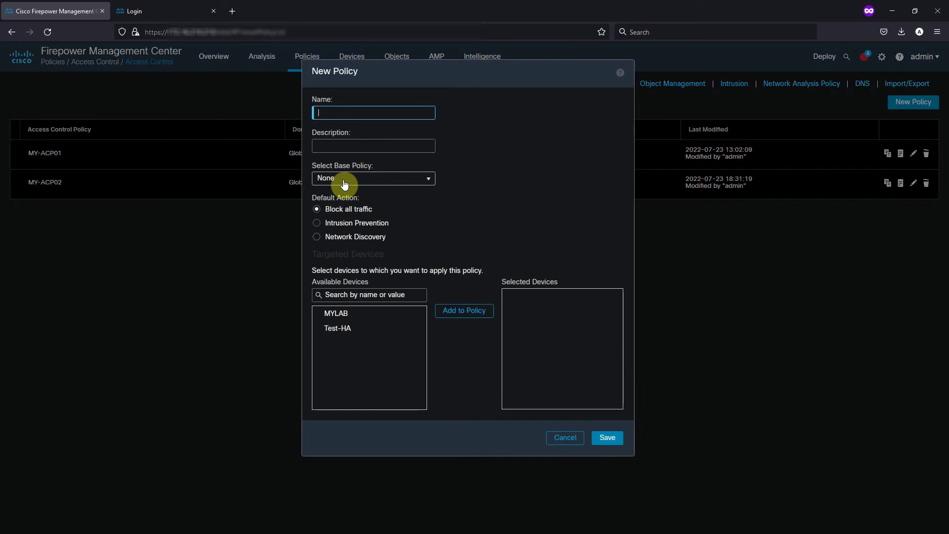
type("Export-ACO")
key("BackSpace")
type("P")
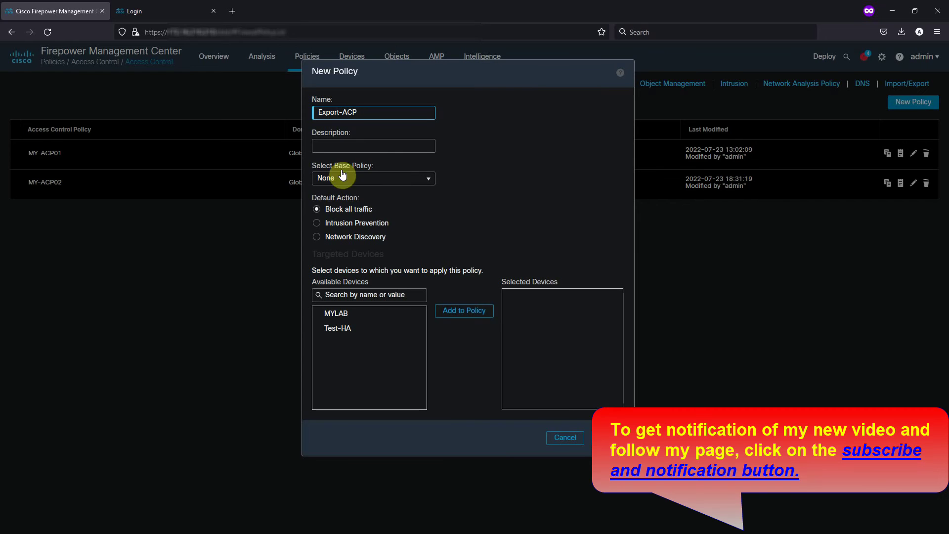
left_click(339, 148)
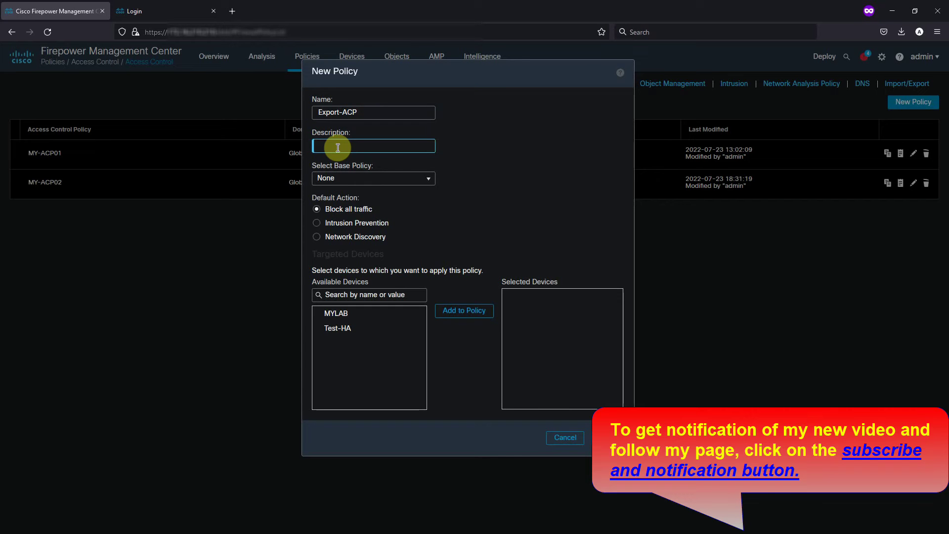
left_click(344, 223)
left_click(350, 239)
left_click(352, 211)
left_click(378, 237)
left_click(346, 313)
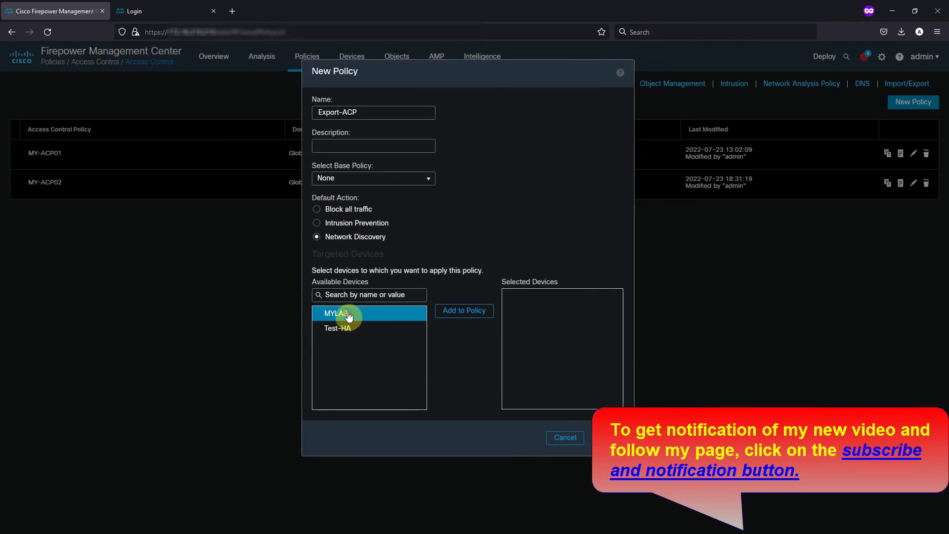
left_click(464, 311)
left_click(614, 296)
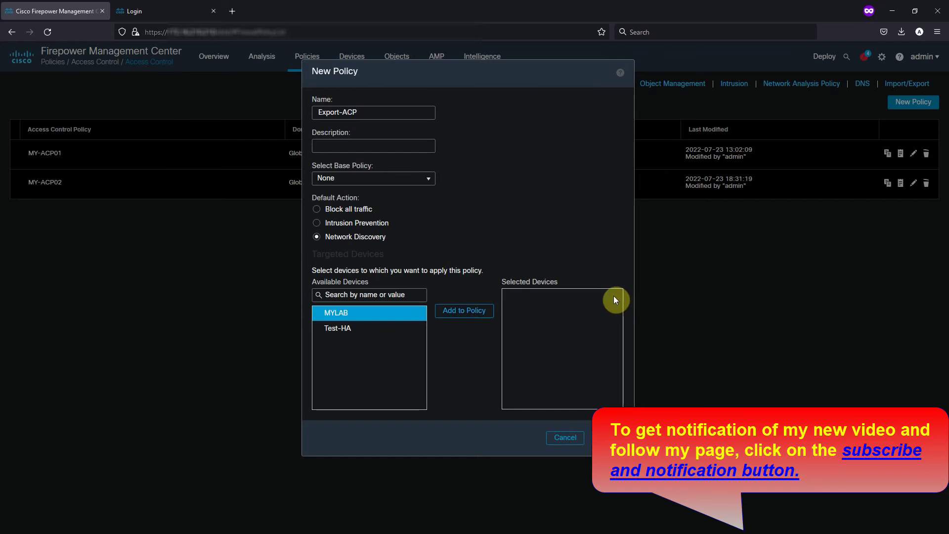
left_click(354, 329)
left_click(447, 320)
left_click(613, 298)
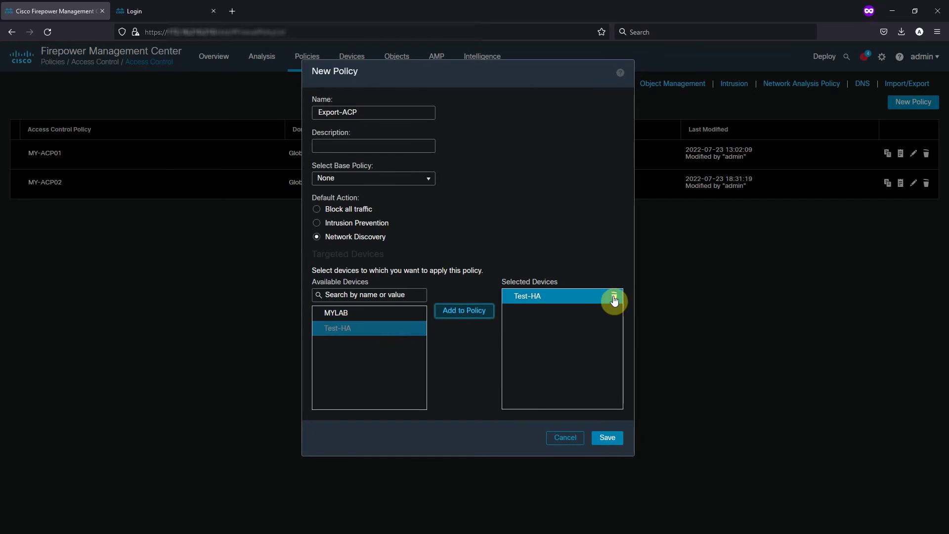
Save the new policy without target devices and add an Allow rule named Rule-01 to its Mandatory section
left_click(611, 441)
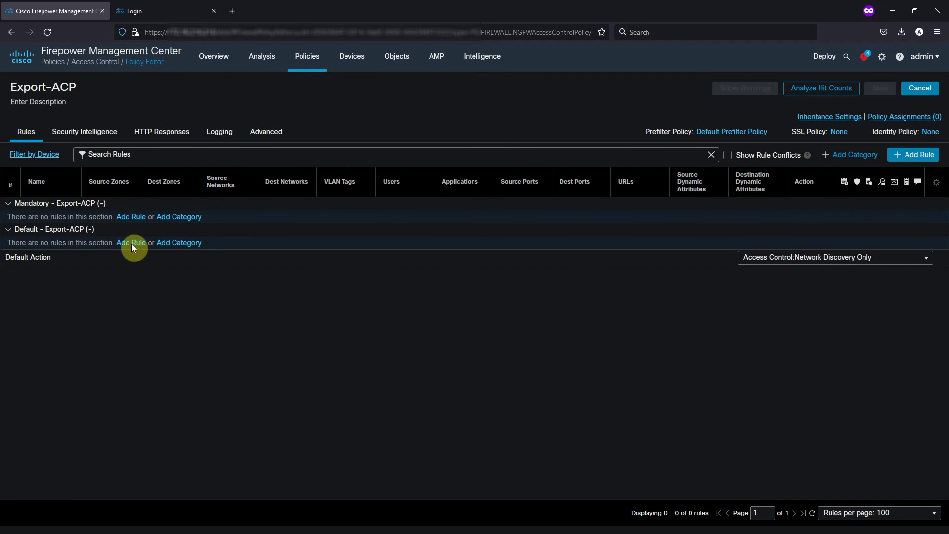
left_click(913, 154)
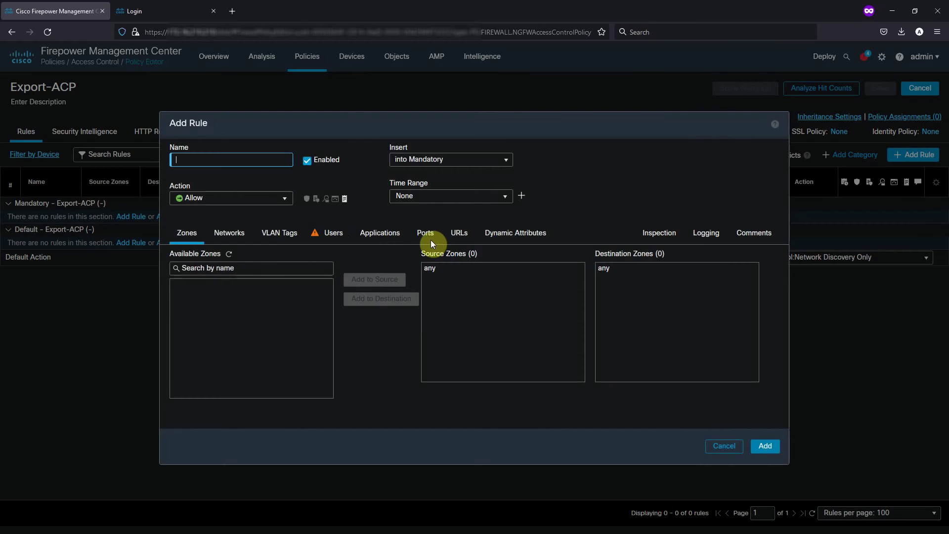
type("Rule-01")
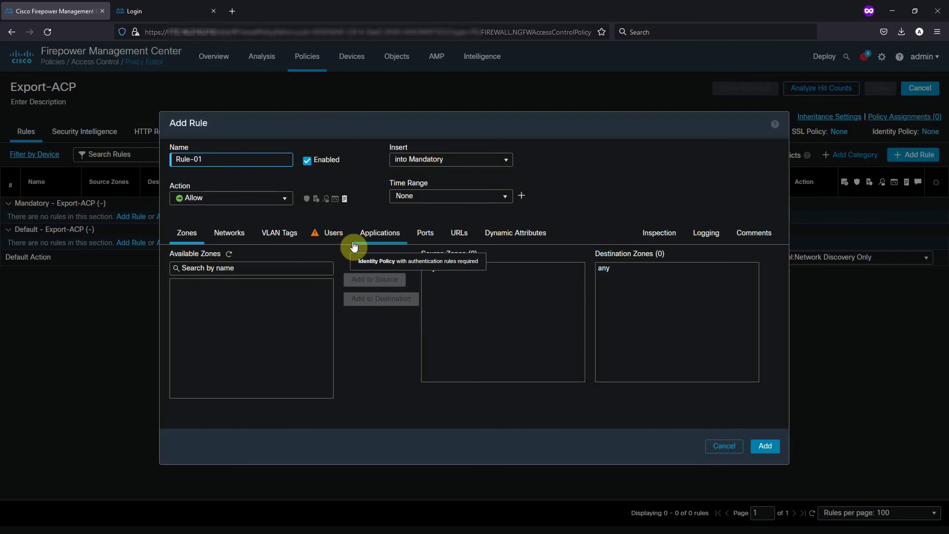
left_click(770, 449)
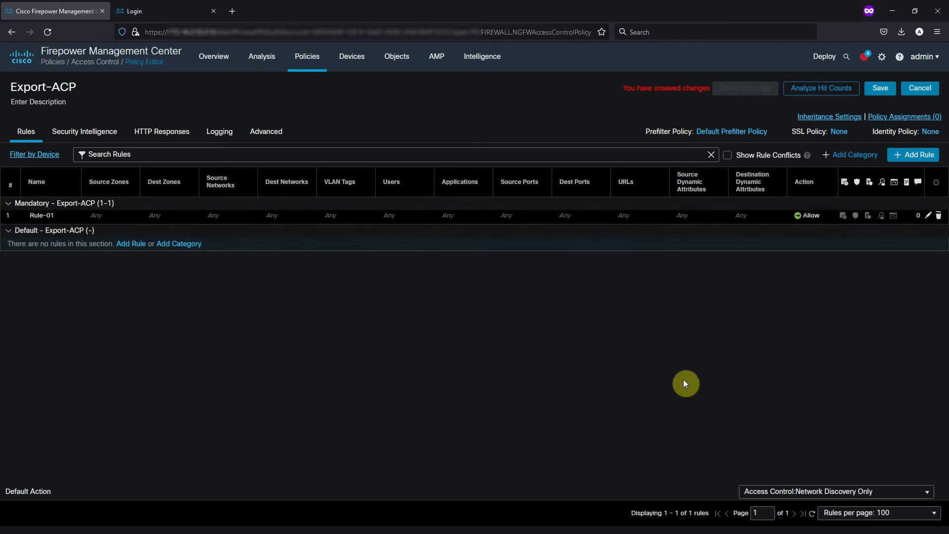
Add a second rule named Rule-02 below rule 1, with its action set to Block
left_click(936, 157)
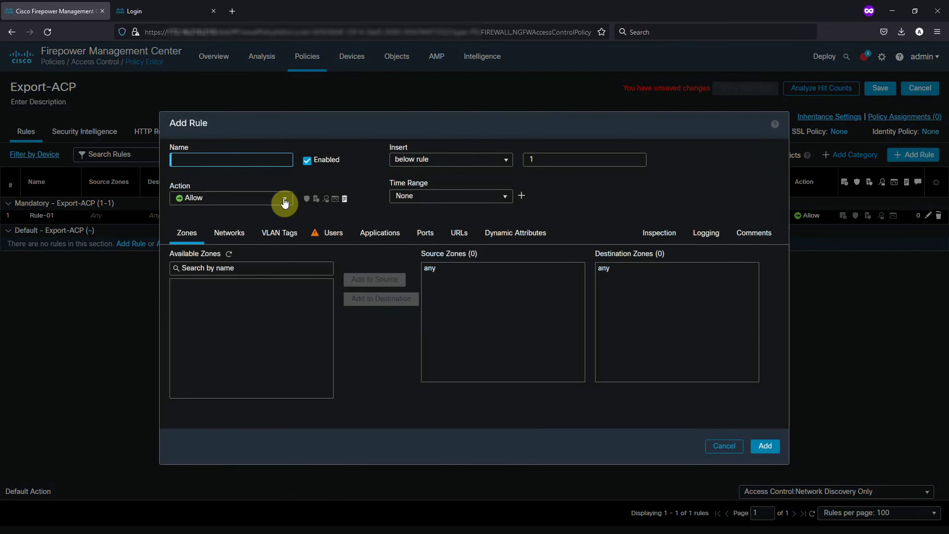
type("Rule-02")
left_click(251, 196)
left_click(217, 243)
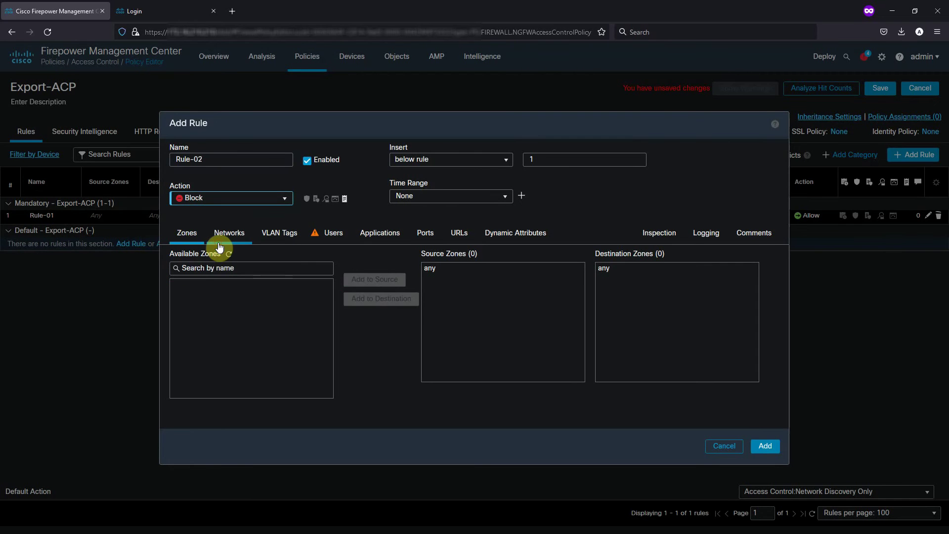
left_click(765, 447)
Check Rule-01's settings without keeping any edit, and save the Export-ACP policy
left_click(51, 216)
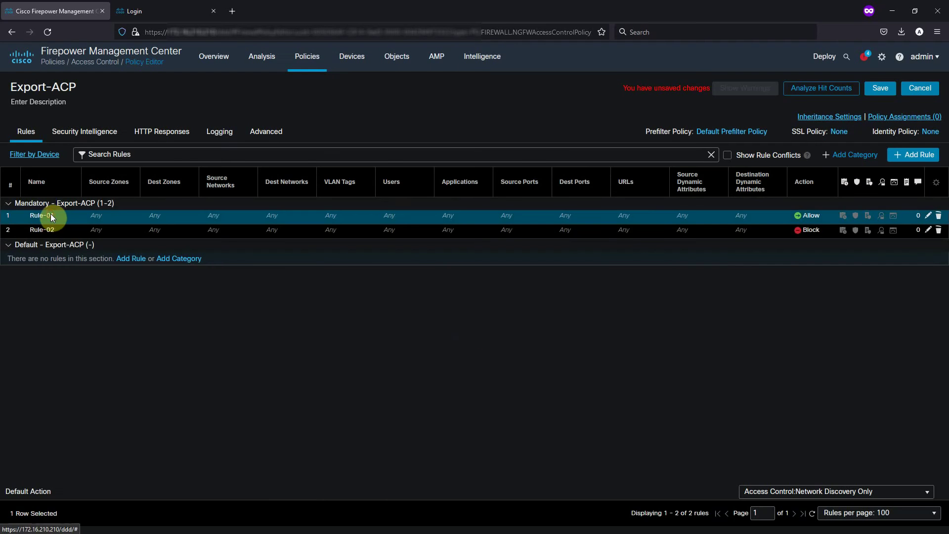
double_click(51, 215)
left_click(724, 448)
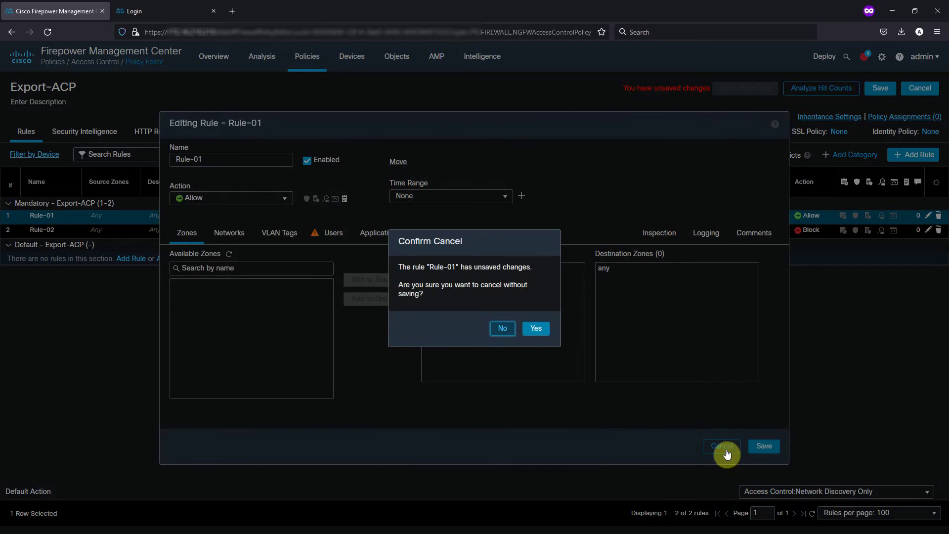
left_click(536, 328)
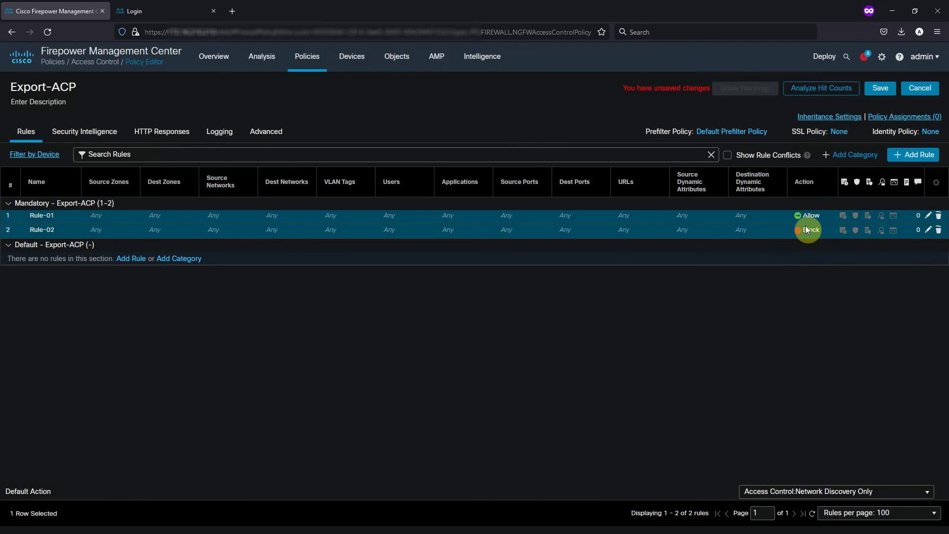
left_click(881, 89)
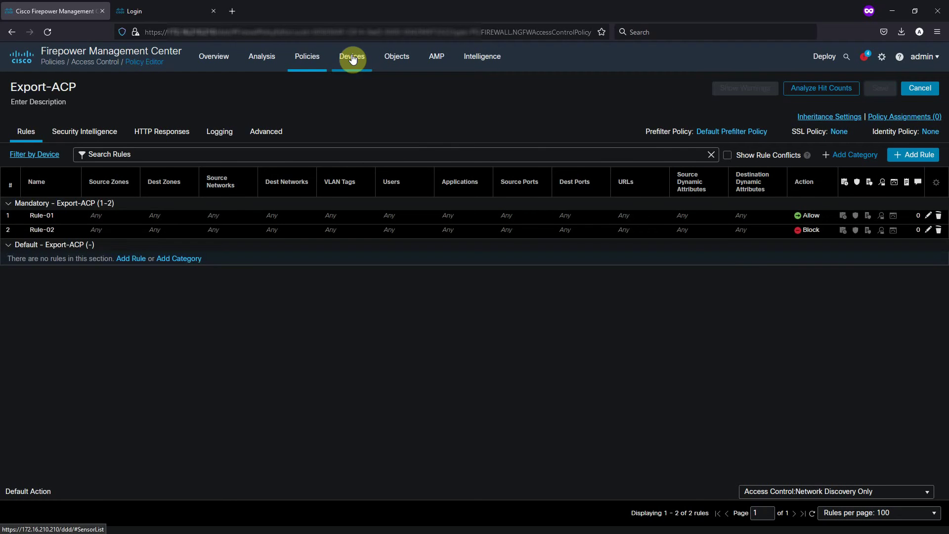
Create and save a Threat Defense NAT policy named Export-NAT without assigning any target devices
mouse_move(352, 59)
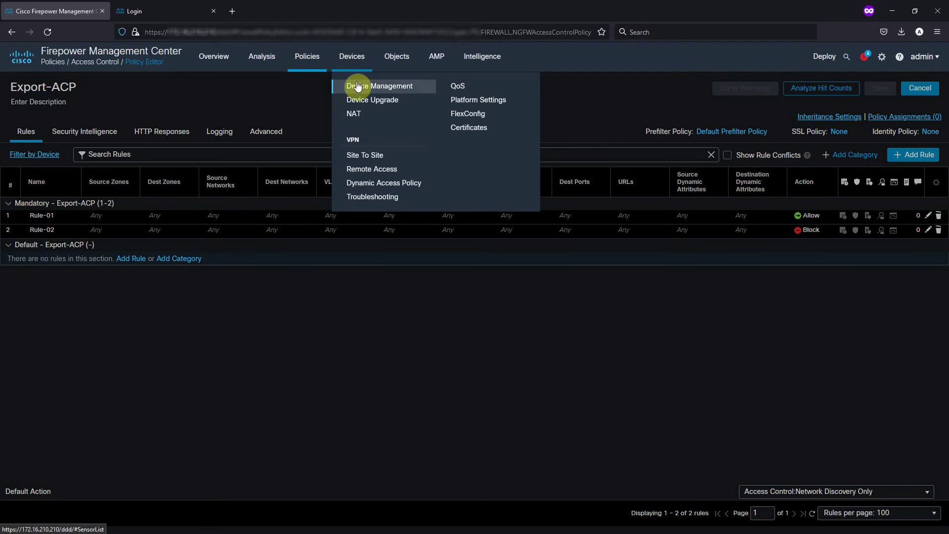
left_click(356, 114)
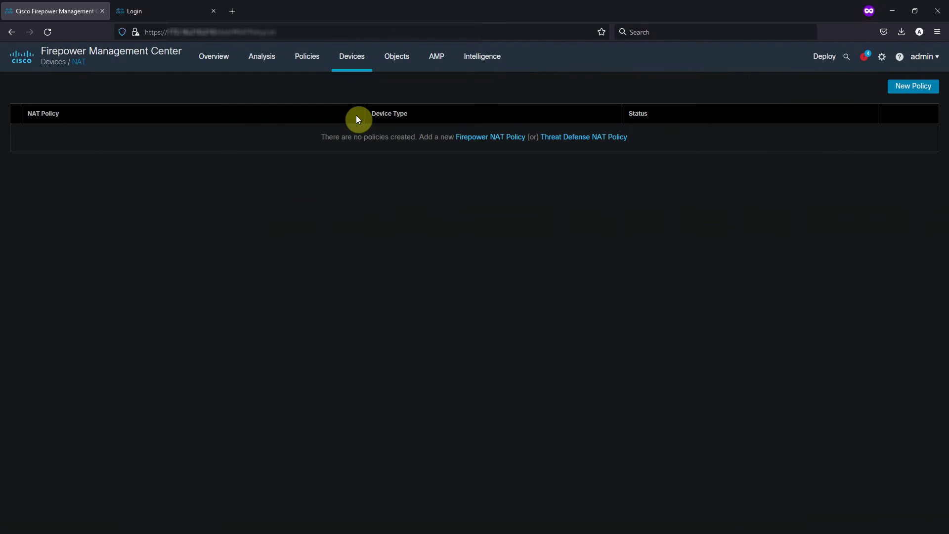
left_click(909, 89)
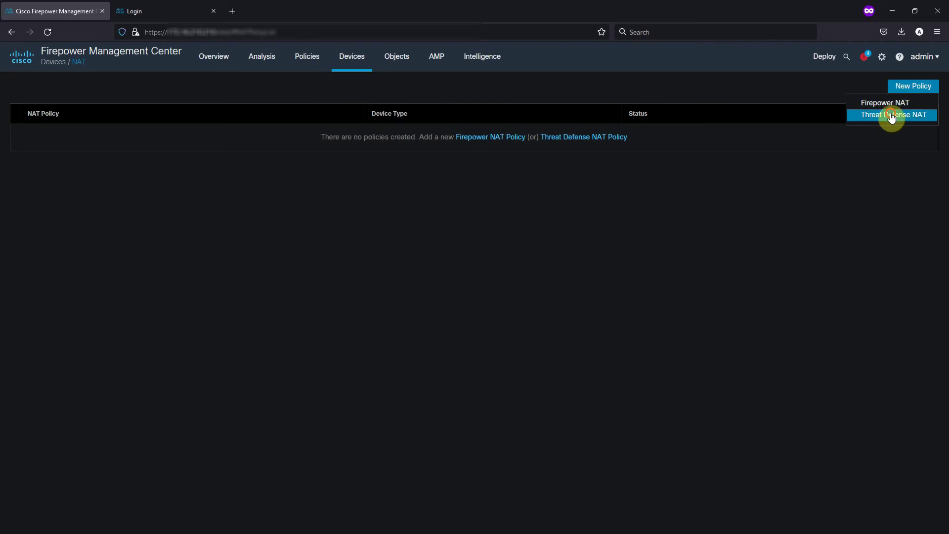
left_click(893, 116)
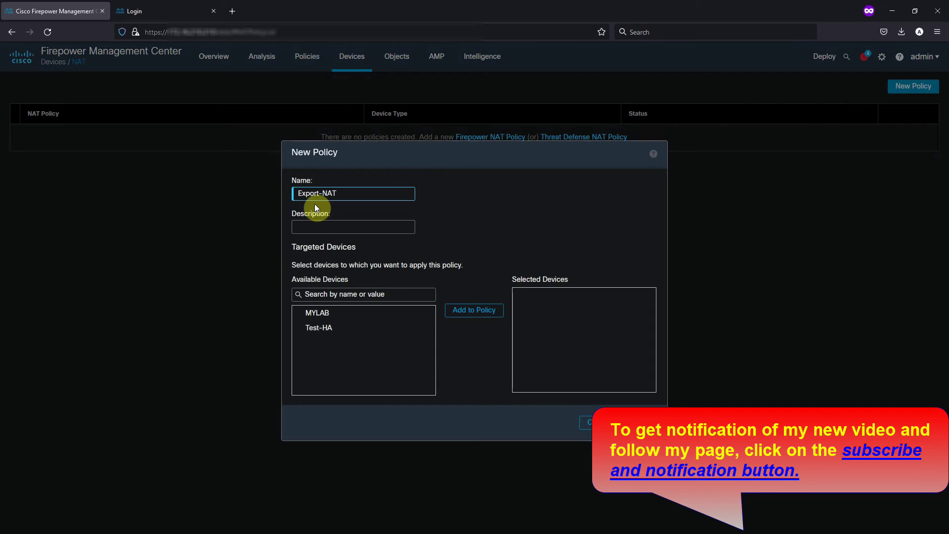
left_click(315, 329)
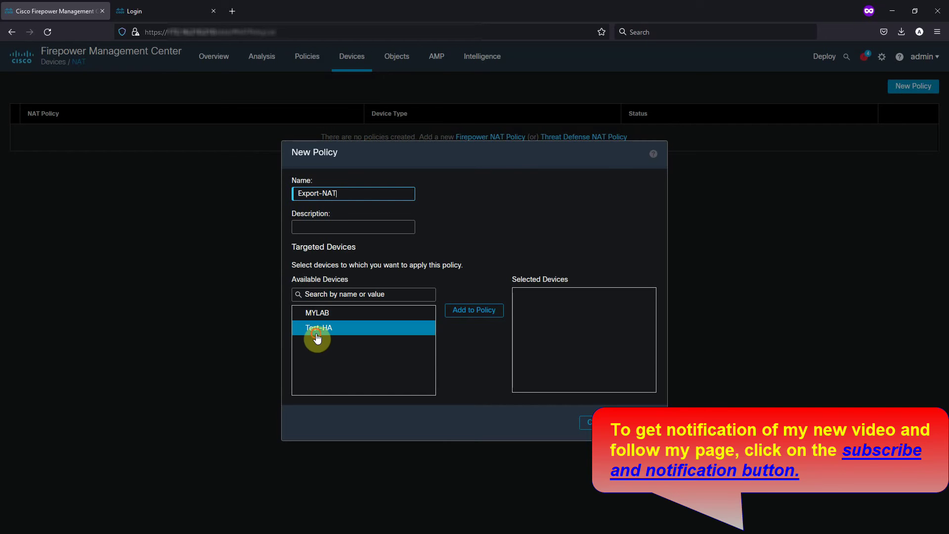
left_click(322, 314)
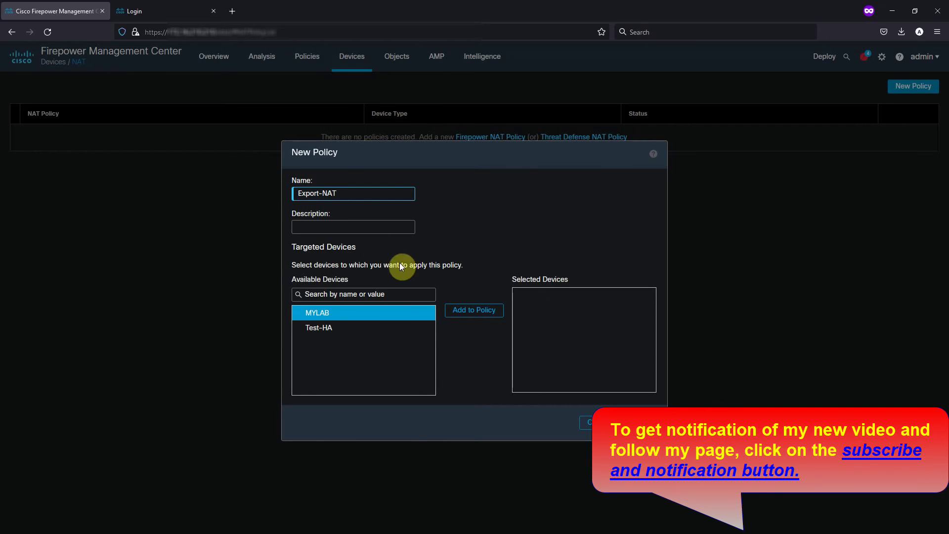
left_click(624, 423)
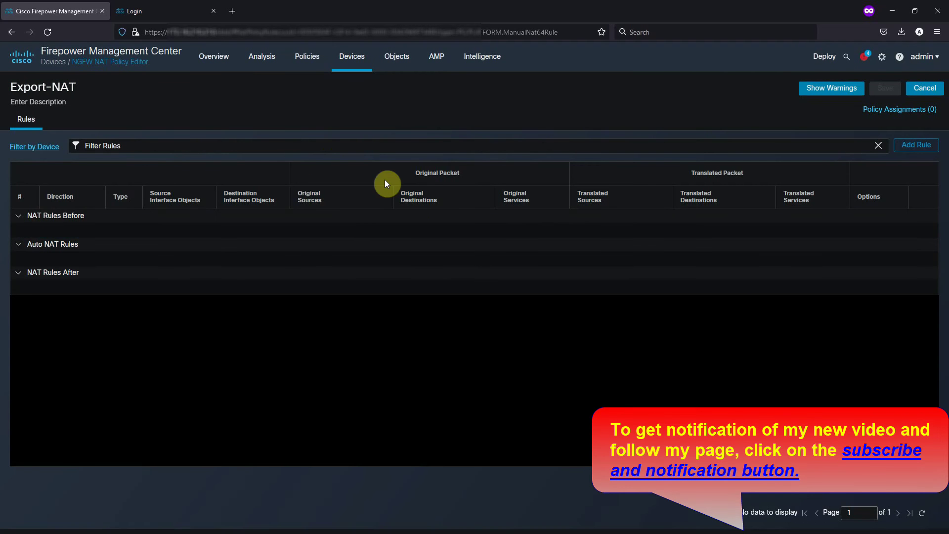
left_click(916, 145)
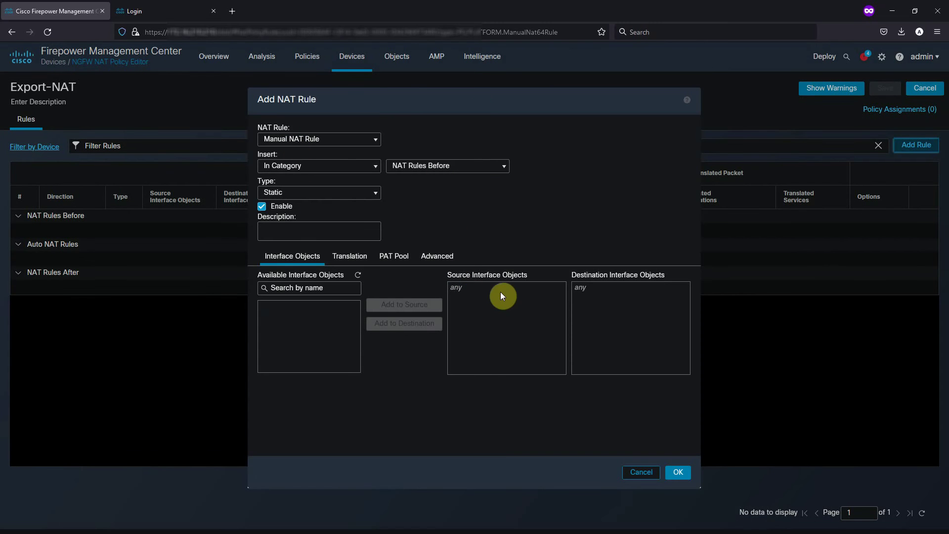
left_click(349, 256)
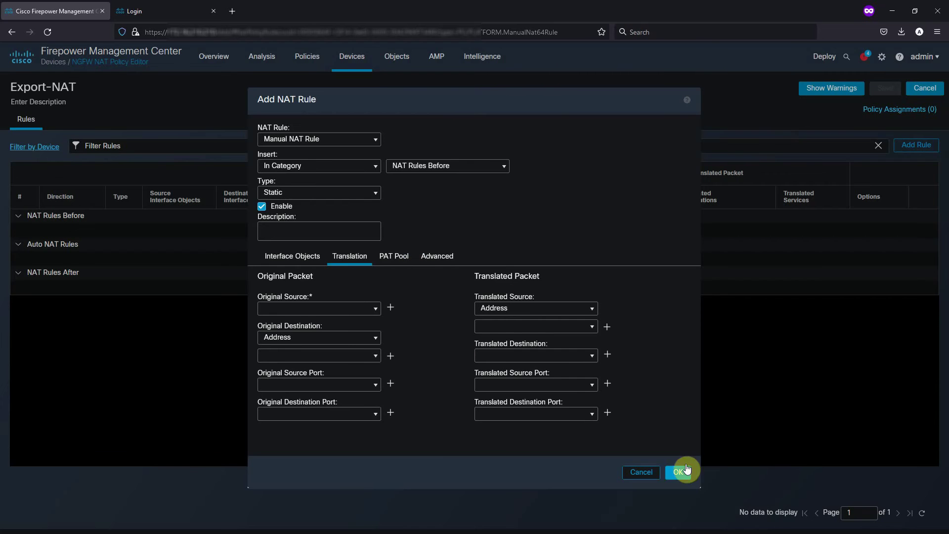
left_click(641, 473)
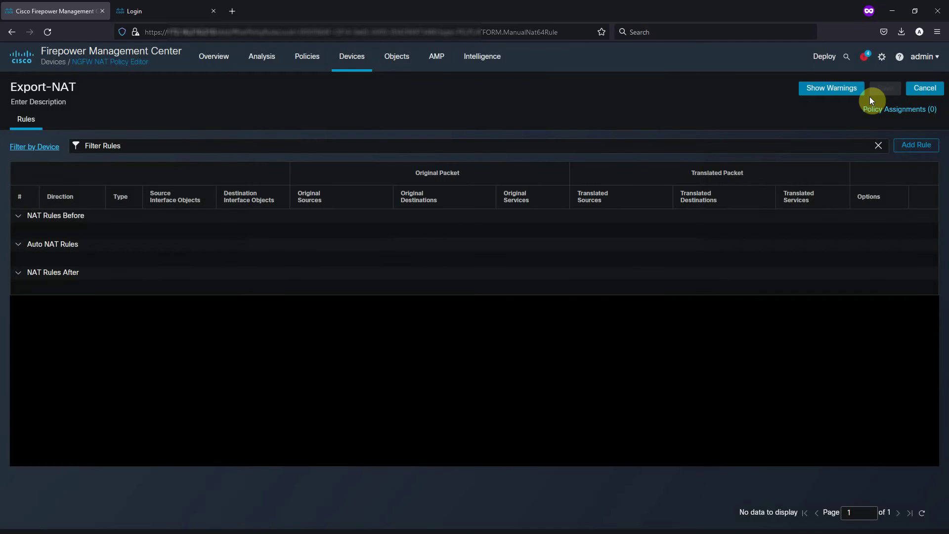
Create and save a Threat Defense platform settings policy named Export-PlatformPolicy without assigning any target devices
left_click(342, 56)
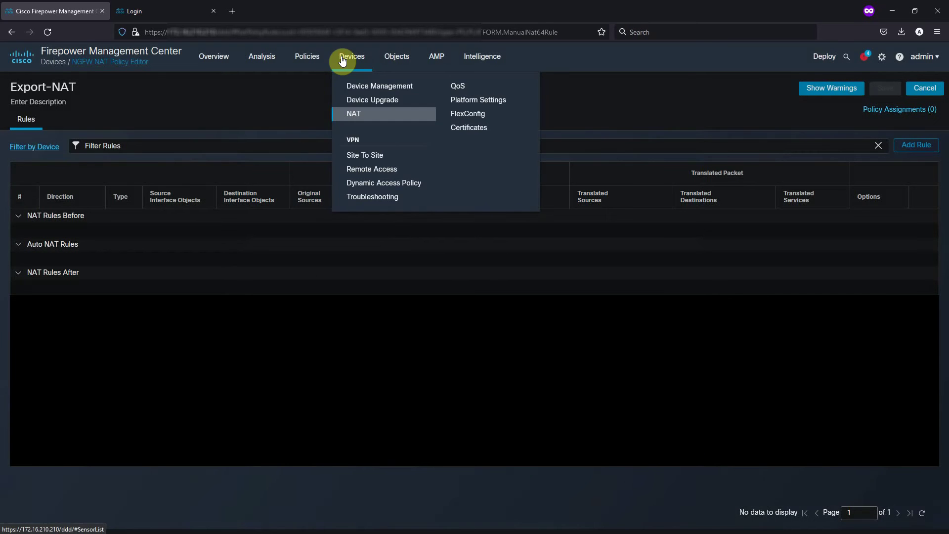
left_click(471, 99)
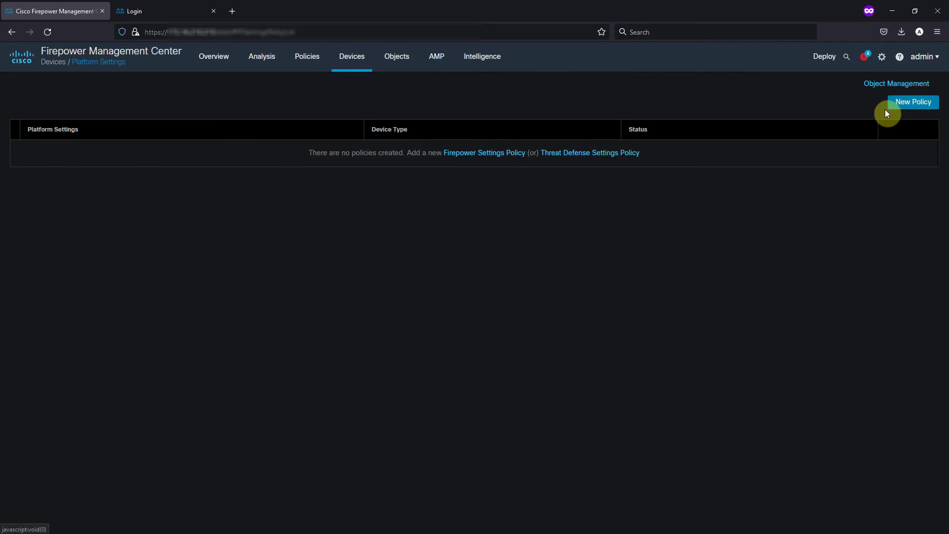
left_click(896, 103)
left_click(896, 133)
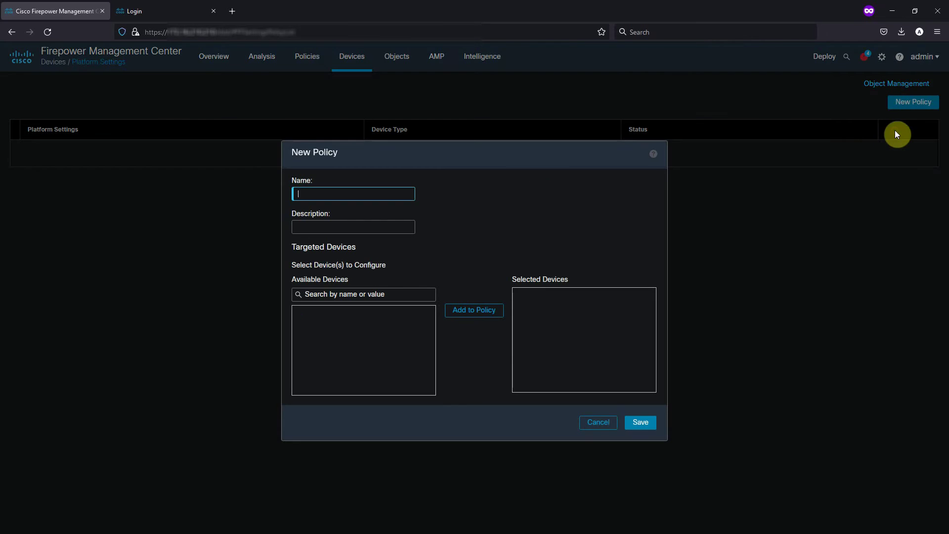
left_click(326, 197)
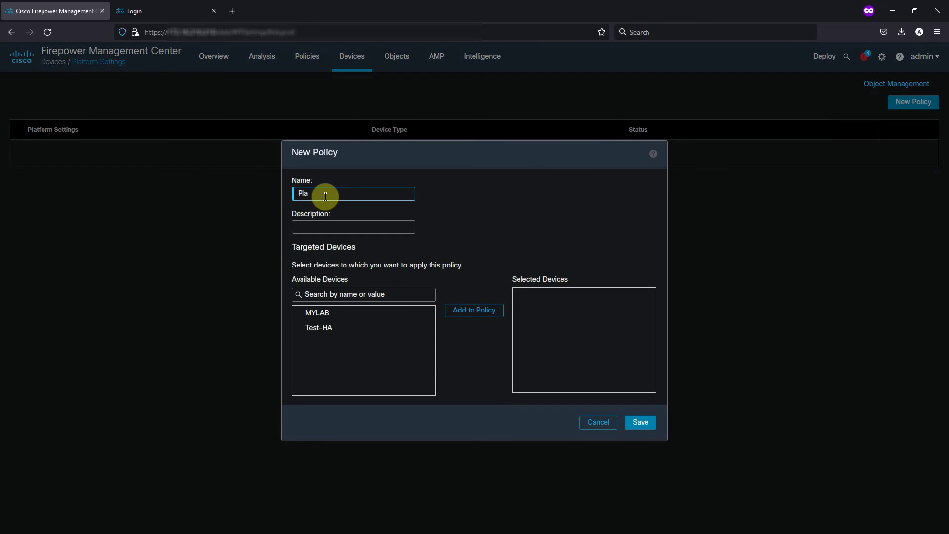
key("BackSpace")
key("BackSpace")
key("BackSpace")
type("Export-PlatformPo")
left_click(641, 422)
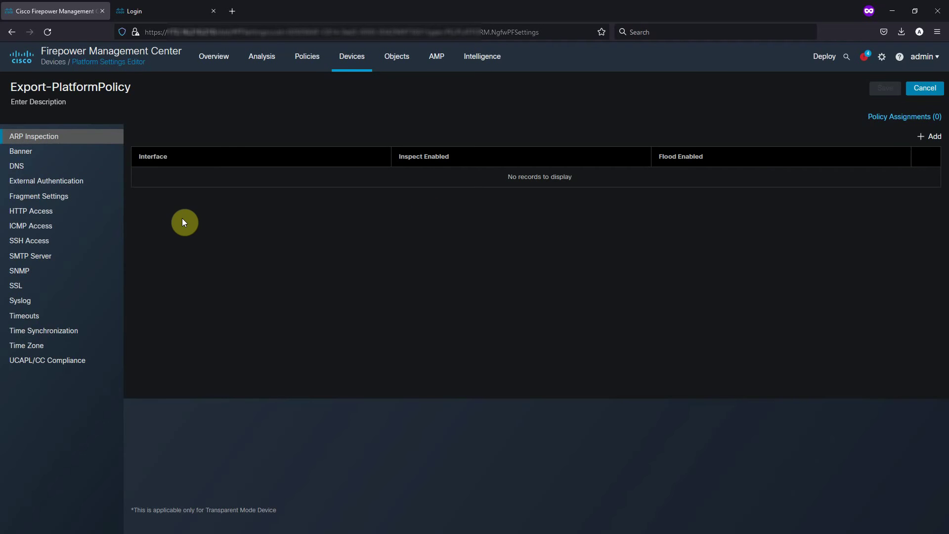
Set the platform policy's login banner to "Hi" and "Welcome to my lab" on two lines, save the policy, and view its DNS settings
left_click(31, 151)
left_click(203, 169)
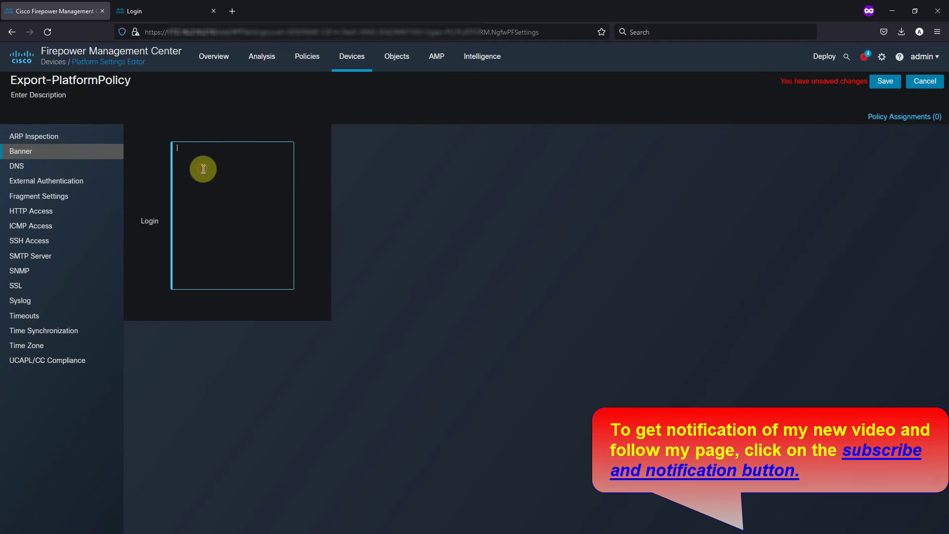
type("H")
type("i W")
type("elcome ")
type("to")
type(" my lan")
type("b")
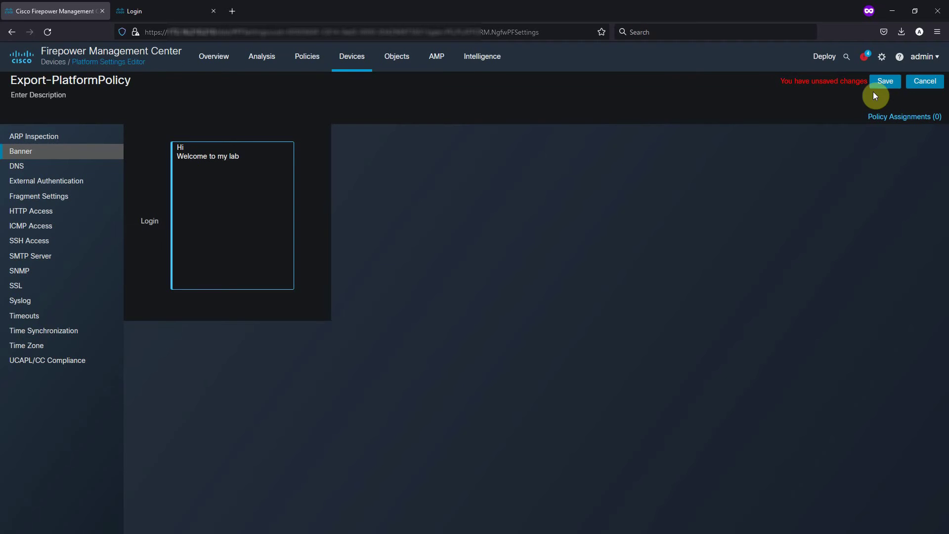
left_click(885, 83)
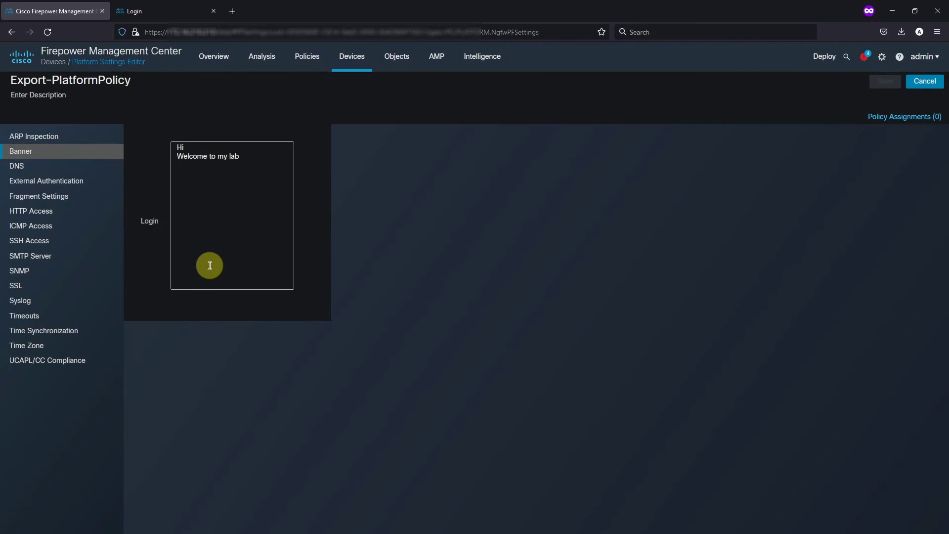
left_click(65, 169)
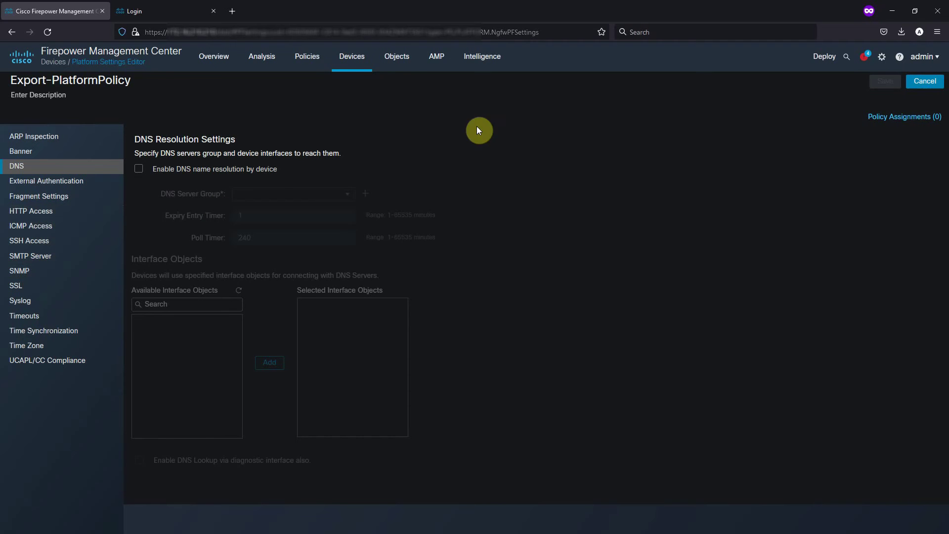
Open the Import/Export tool and collapse all object categories, from Access Control Policy through Report Template
left_click(883, 59)
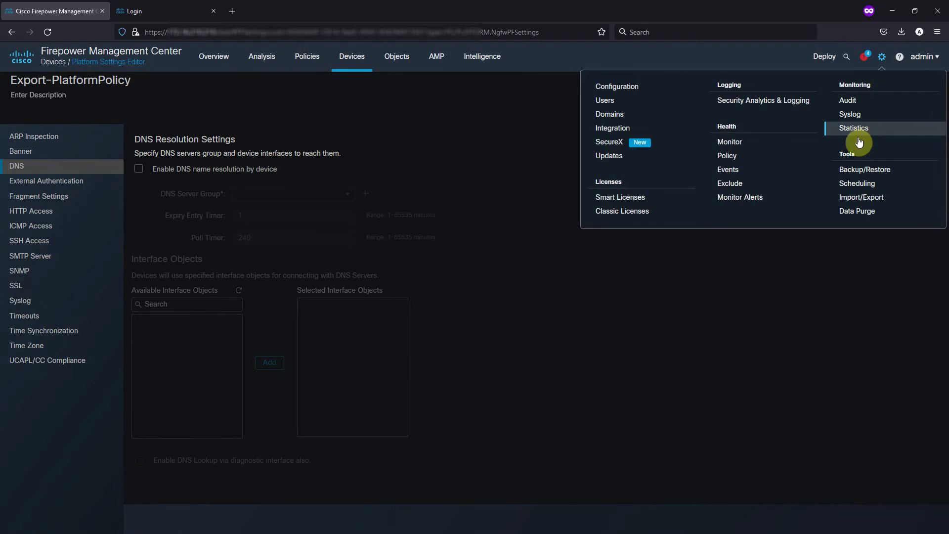
left_click(850, 200)
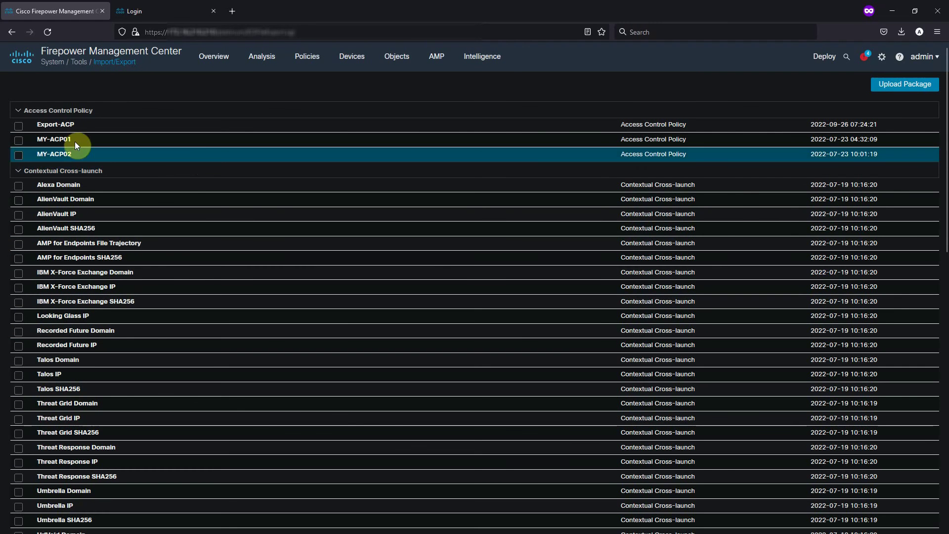
scroll(84, 327, "down", 10)
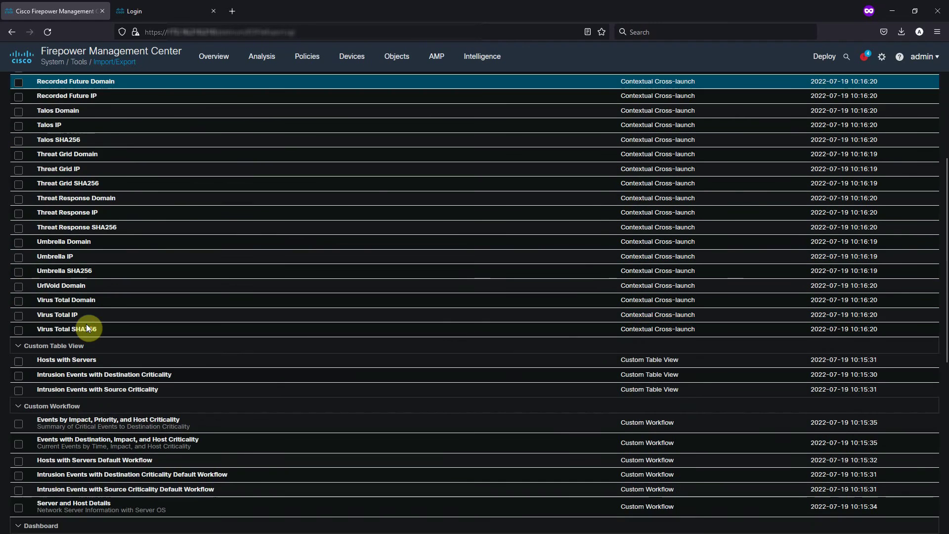
scroll(87, 326, "up", 10)
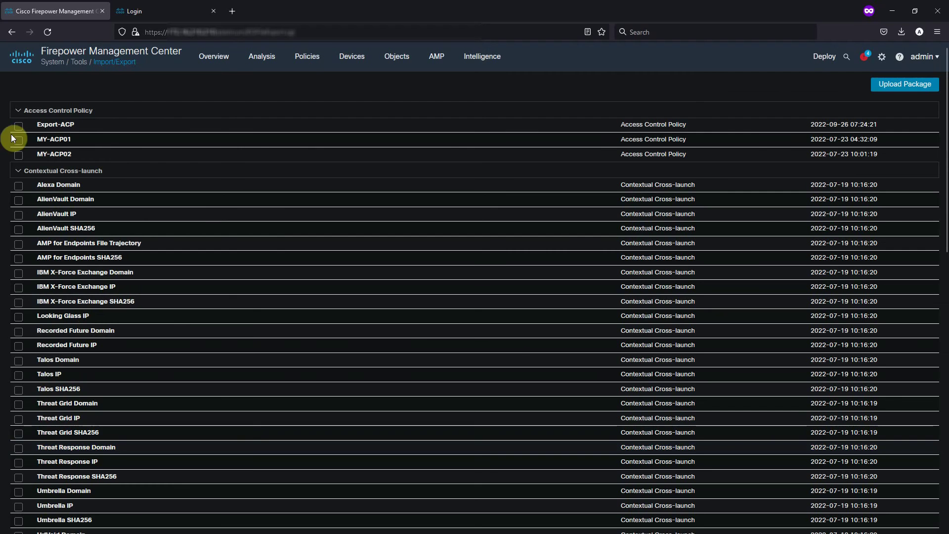
left_click(18, 110)
left_click(18, 126)
left_click(18, 144)
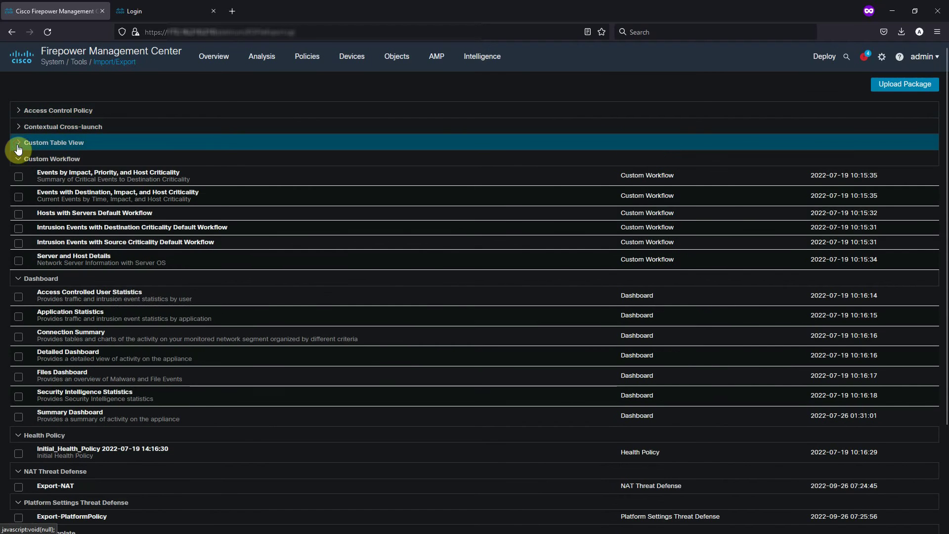
left_click(18, 159)
left_click(19, 175)
left_click(20, 191)
left_click(19, 206)
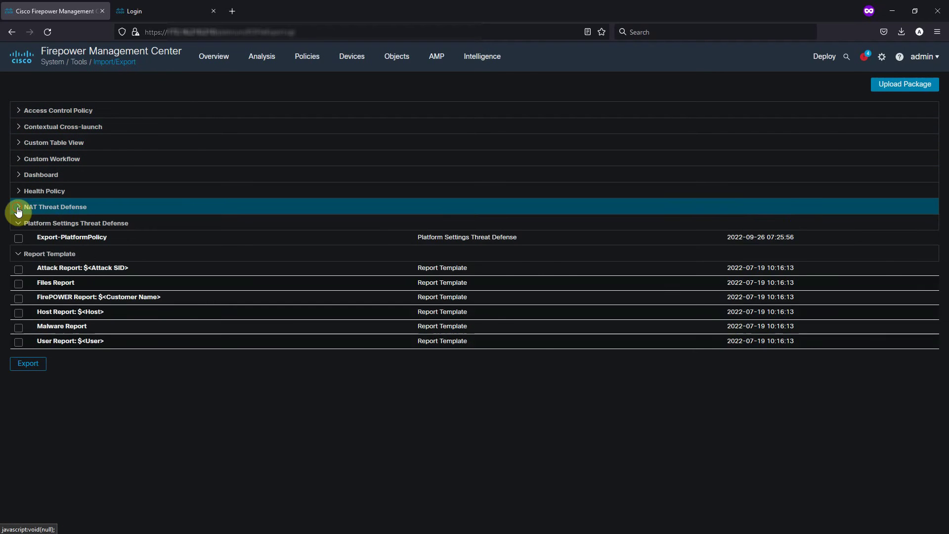
left_click(19, 224)
left_click(17, 239)
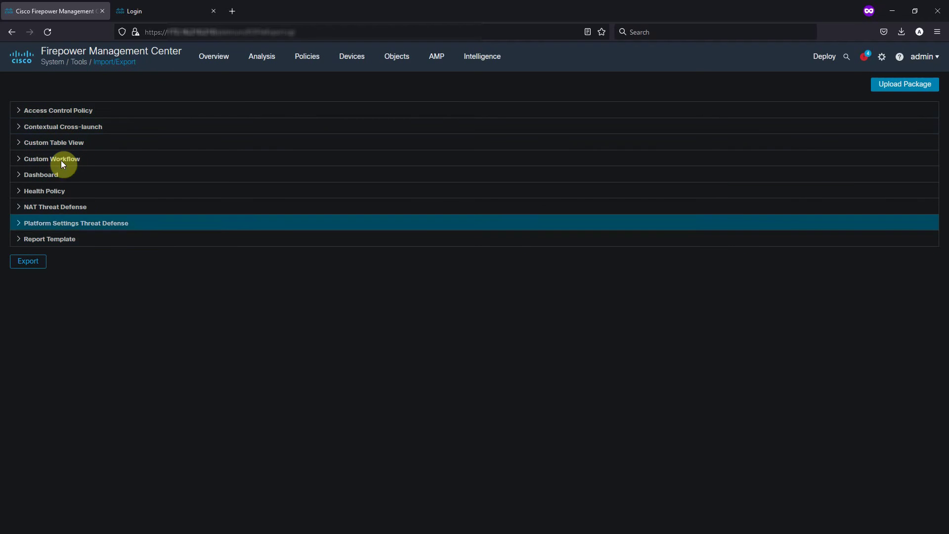
Select Export-ACP, Export-NAT and Export-PlatformPolicy under their categories and export them as one package file
left_click(20, 112)
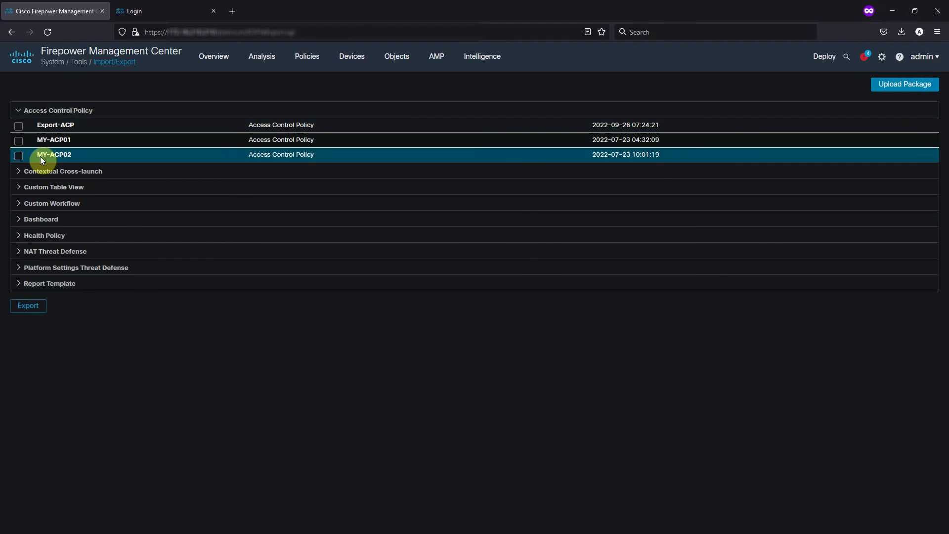
left_click(17, 128)
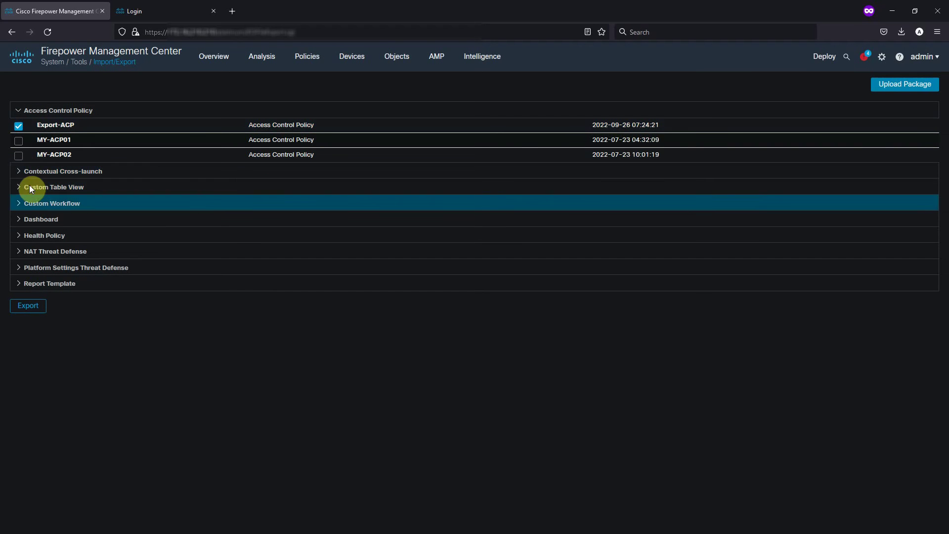
left_click(18, 238)
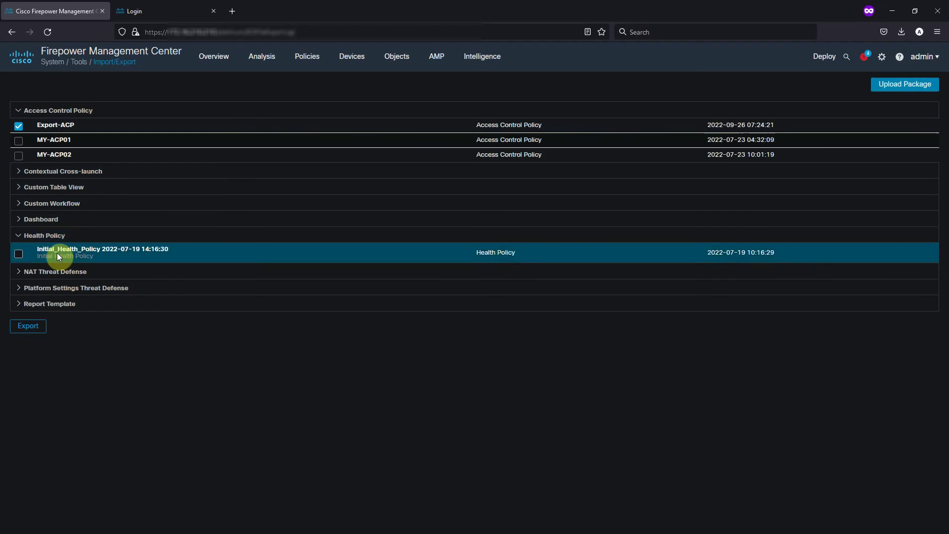
left_click(21, 238)
left_click(22, 252)
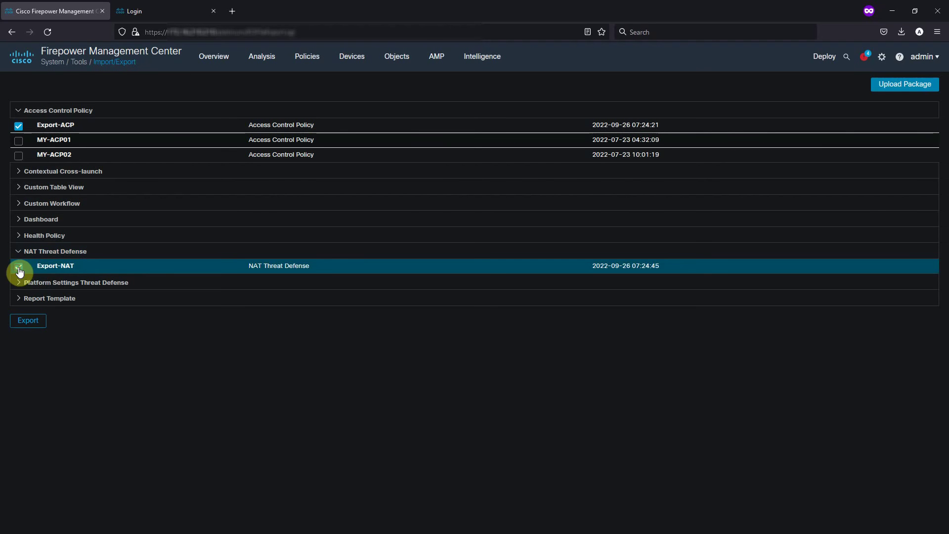
left_click(19, 269)
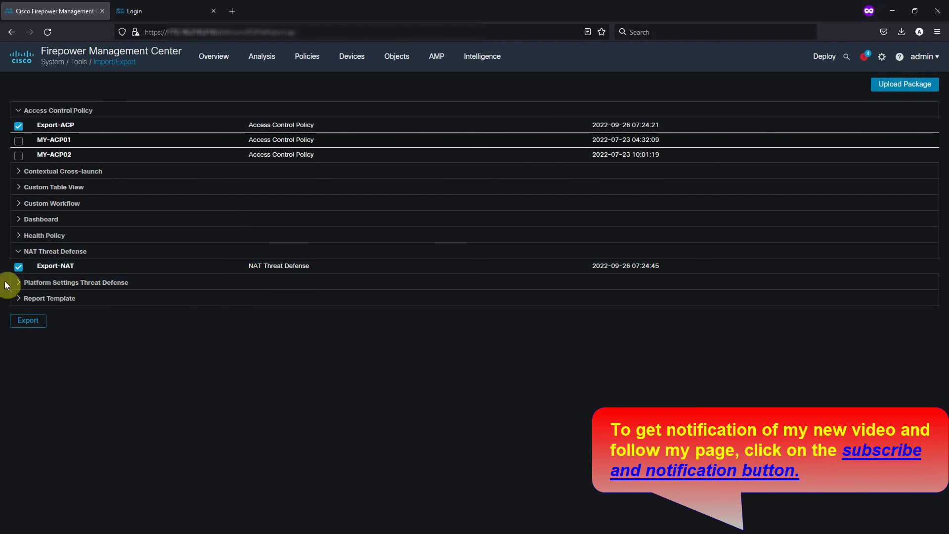
left_click(8, 284)
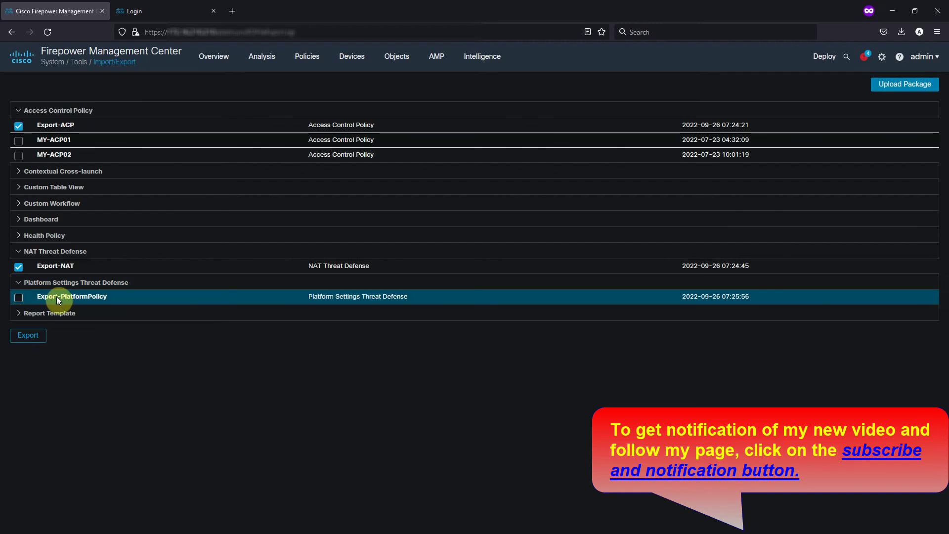
left_click(18, 298)
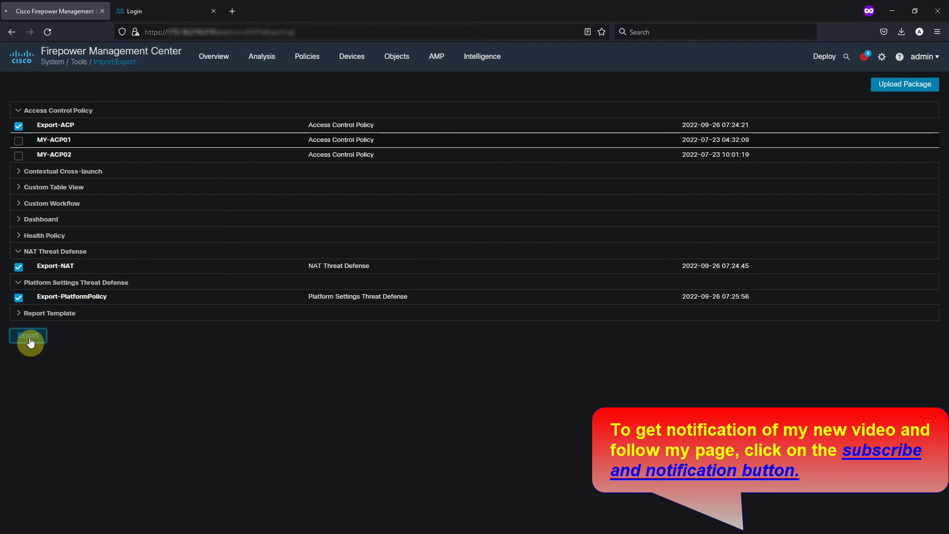
left_click(30, 342)
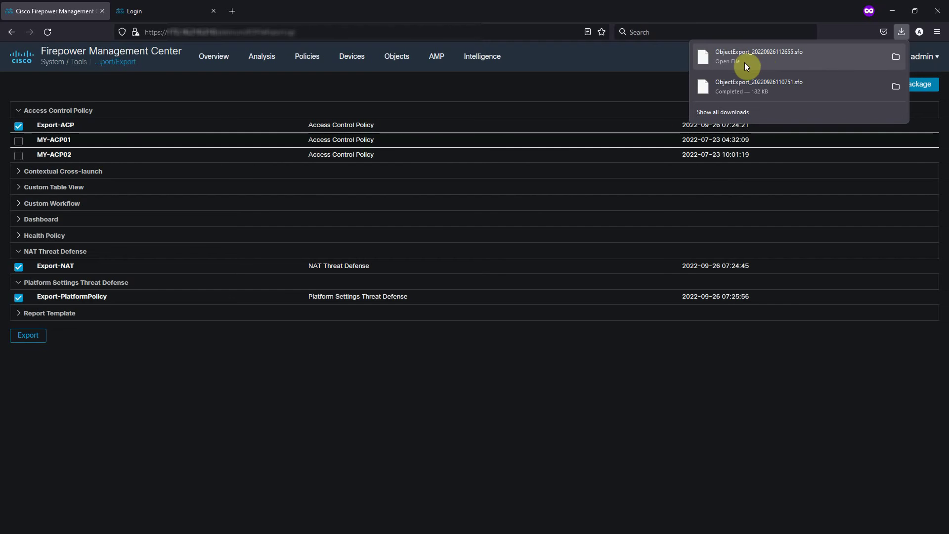
Switch to the second management center's browser session and log in with the prefilled credentials
left_click(194, 6)
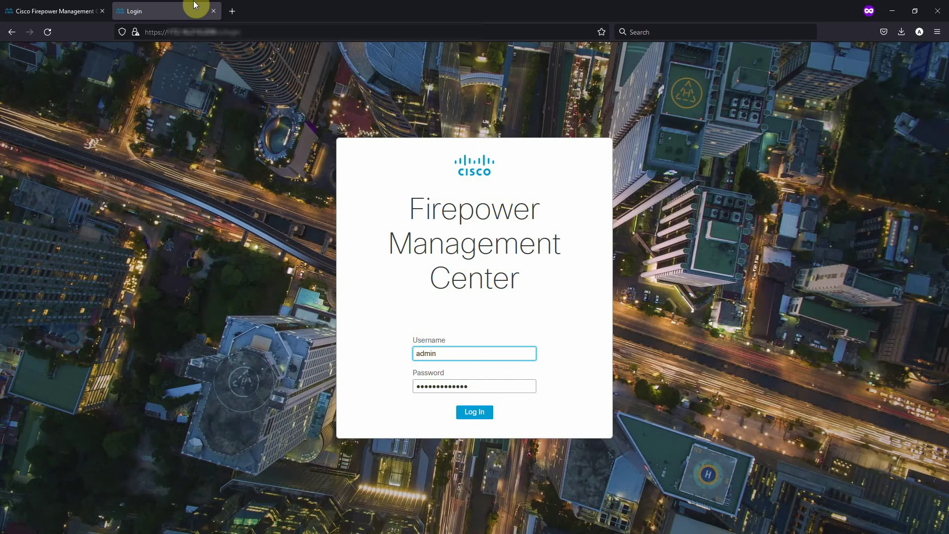
left_click(478, 414)
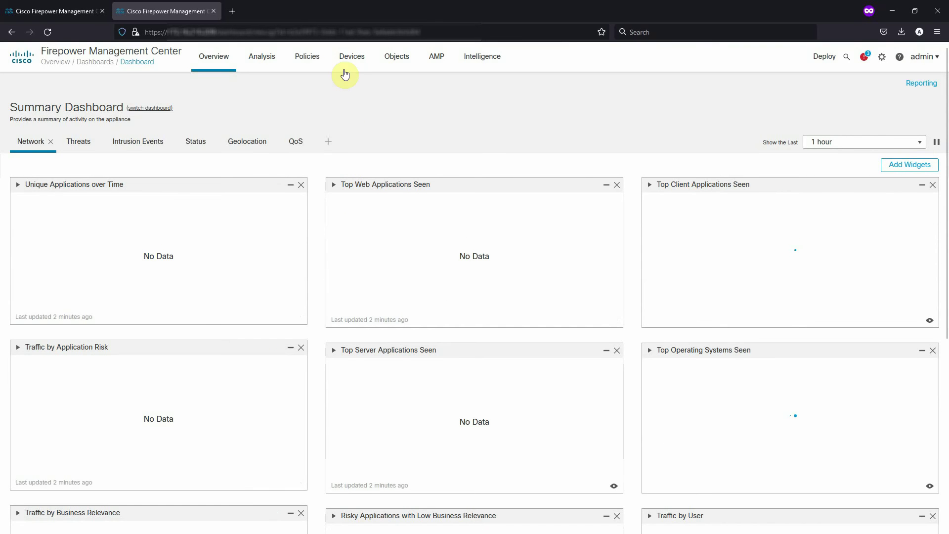
Examine the second management center's existing NAT, platform settings and access control policies, and its managed devices
mouse_move(347, 59)
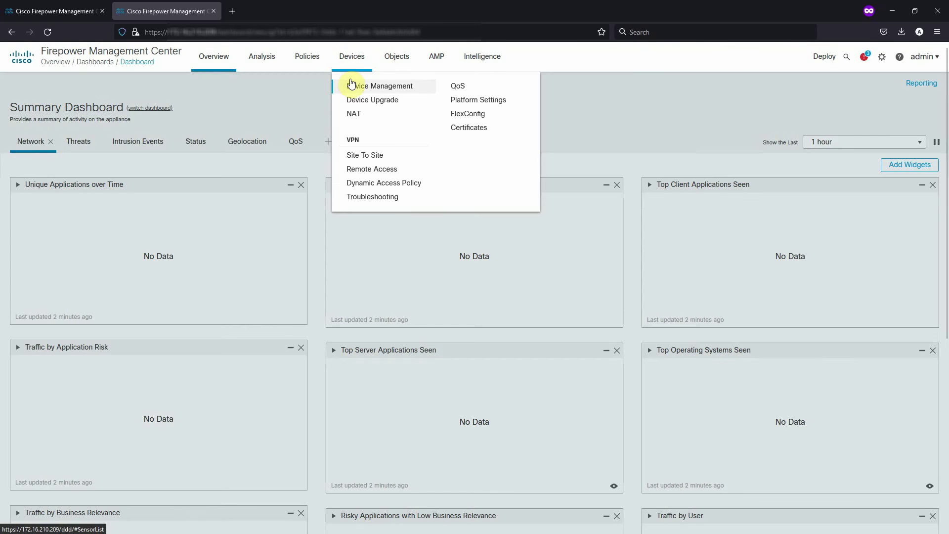
left_click(355, 114)
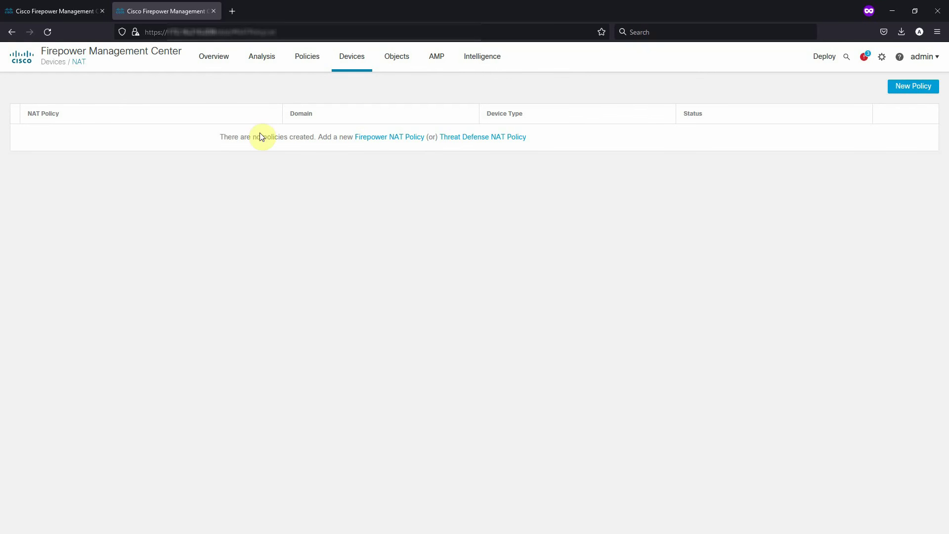
left_click(354, 58)
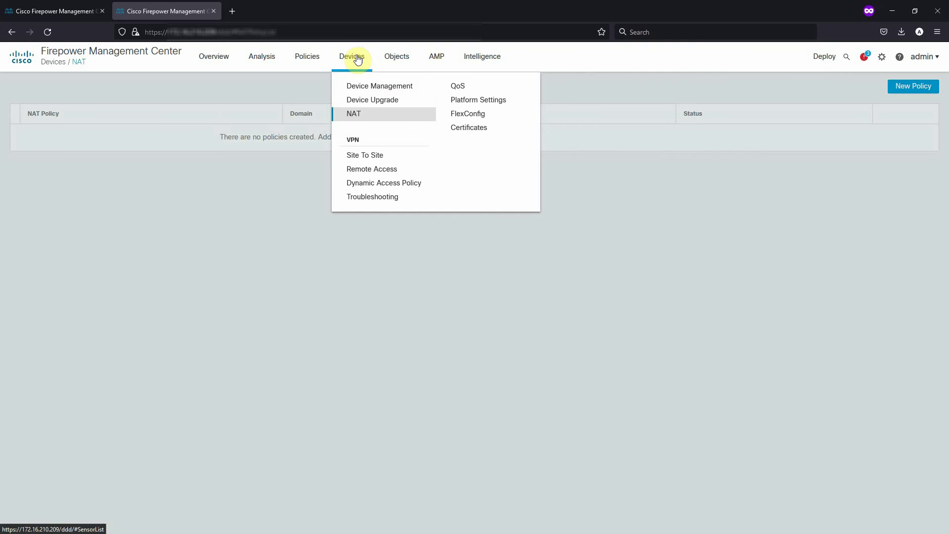
left_click(462, 101)
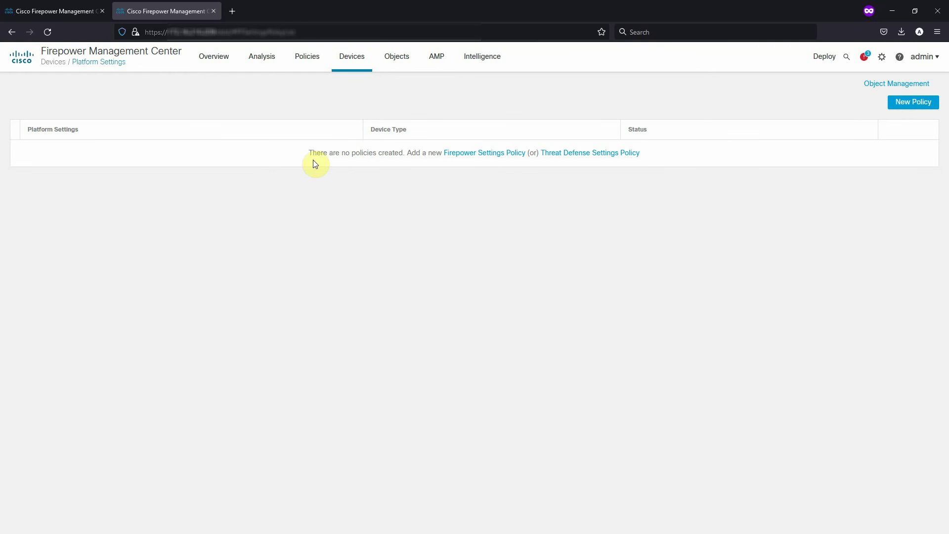
left_click(310, 58)
left_click(315, 101)
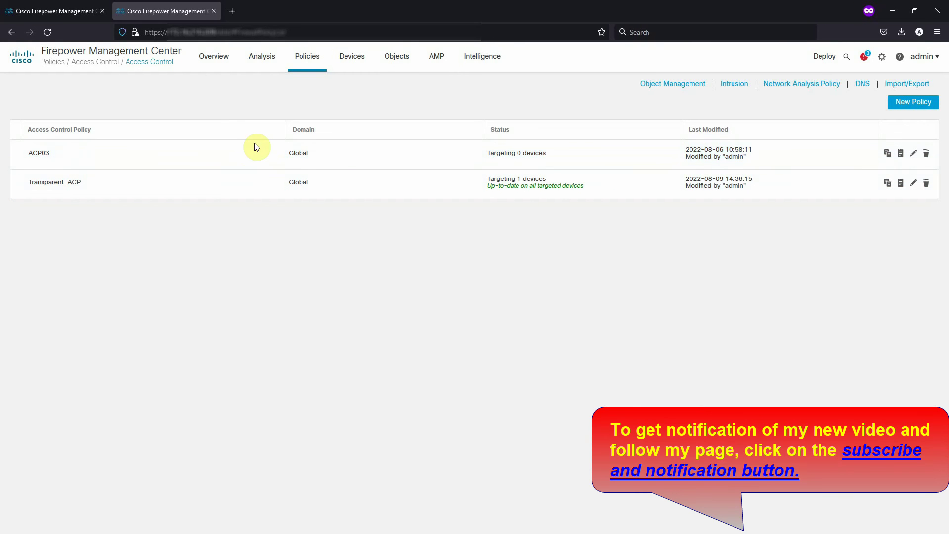
left_click(361, 59)
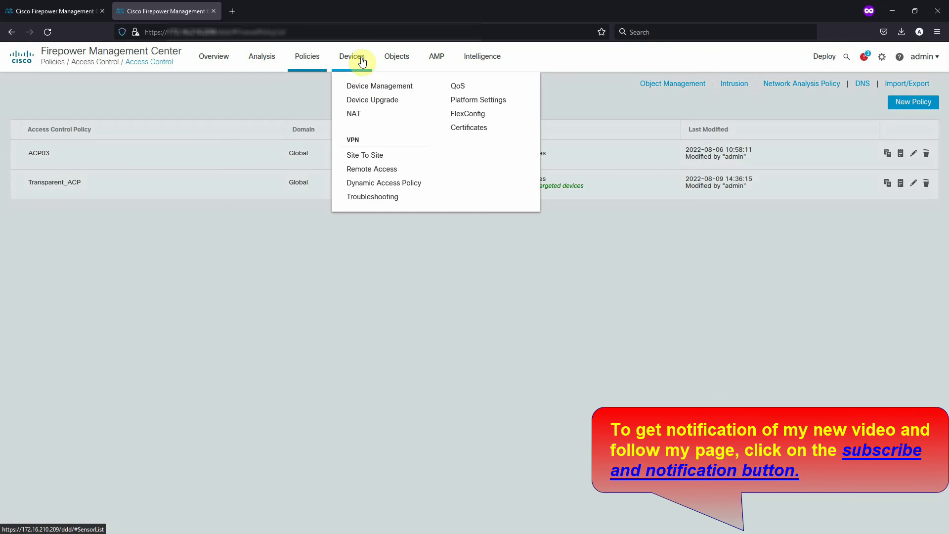
left_click(369, 85)
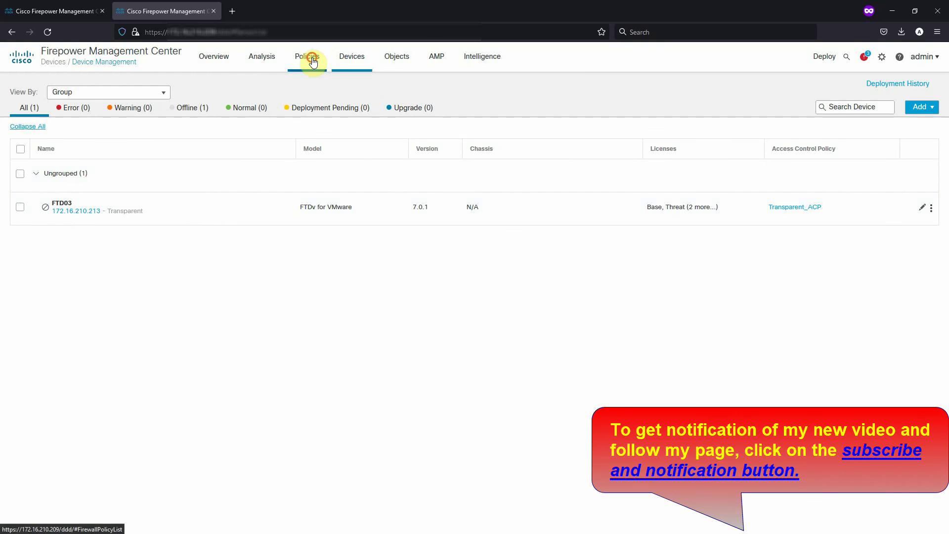
mouse_move(314, 57)
left_click(319, 99)
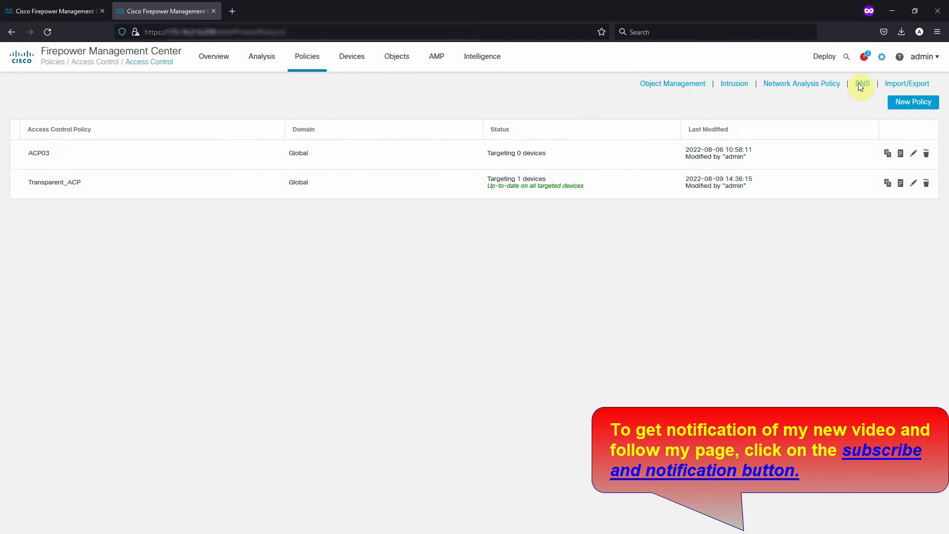
Open Import/Export on the second management center, collapse all object categories, and expand only Access Control Policy
mouse_move(885, 60)
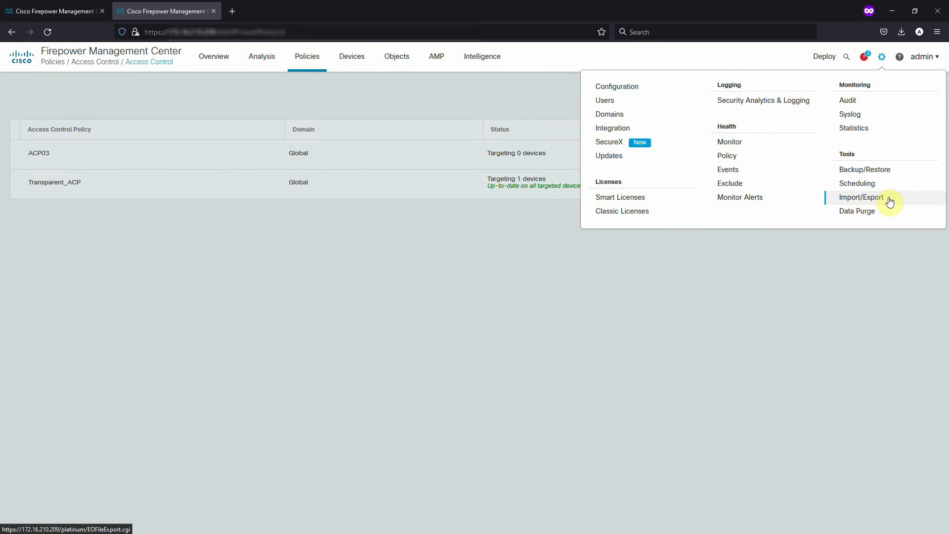
left_click(865, 200)
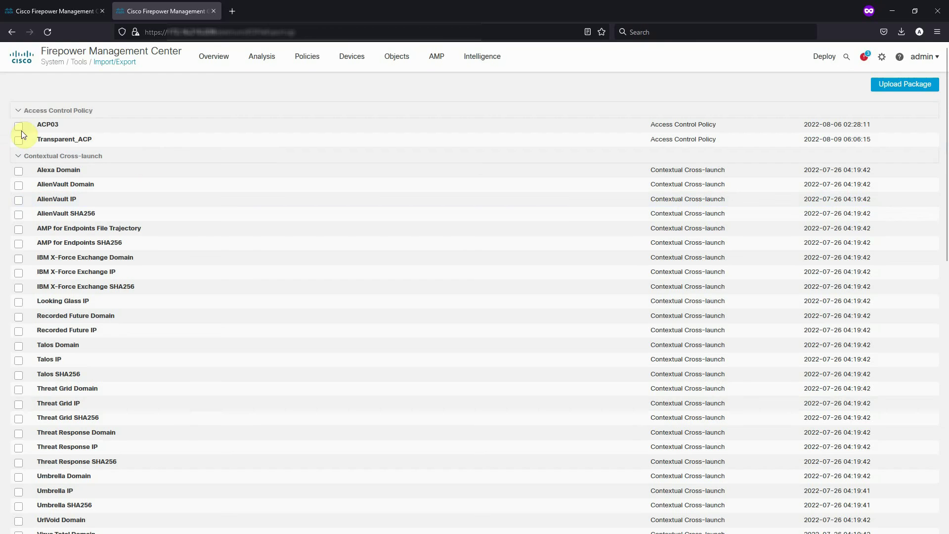
left_click(20, 110)
left_click(19, 126)
left_click(20, 143)
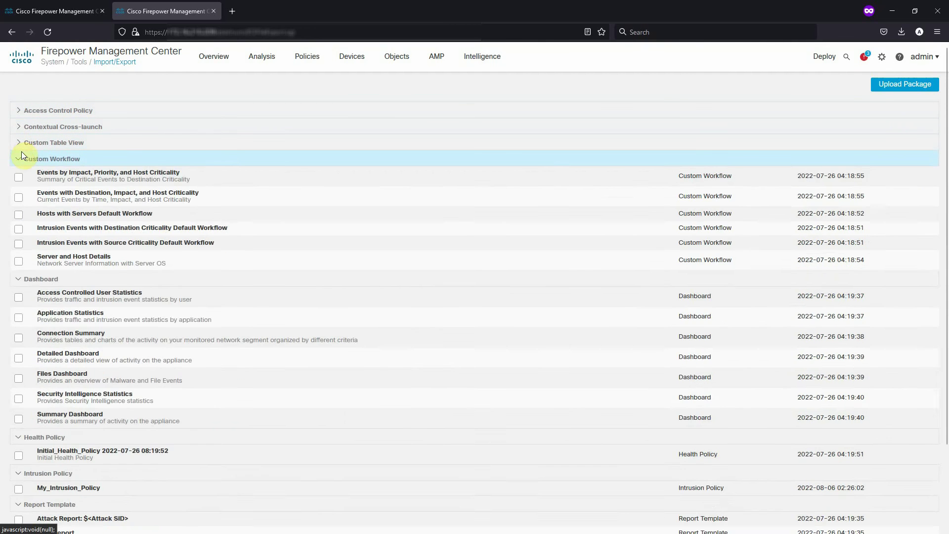
left_click(21, 158)
left_click(17, 175)
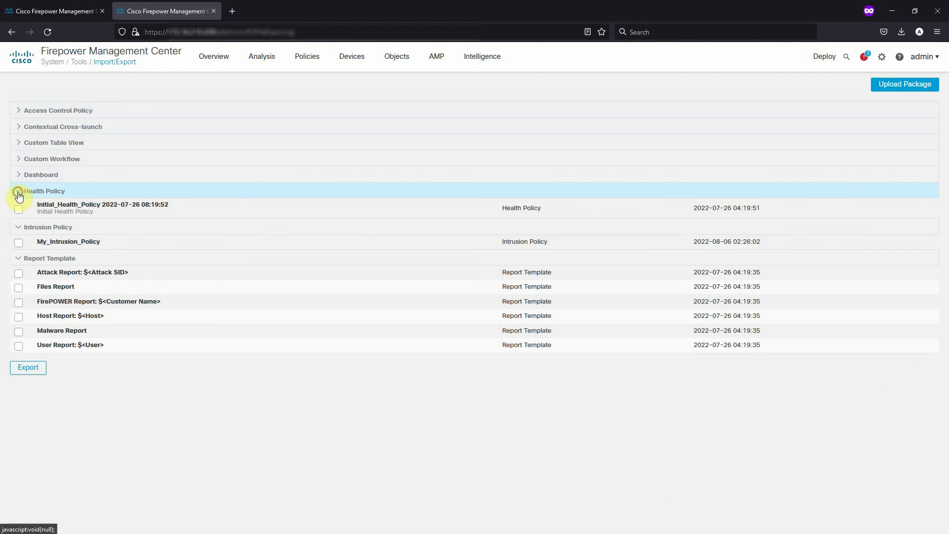
left_click(18, 194)
left_click(20, 206)
left_click(20, 222)
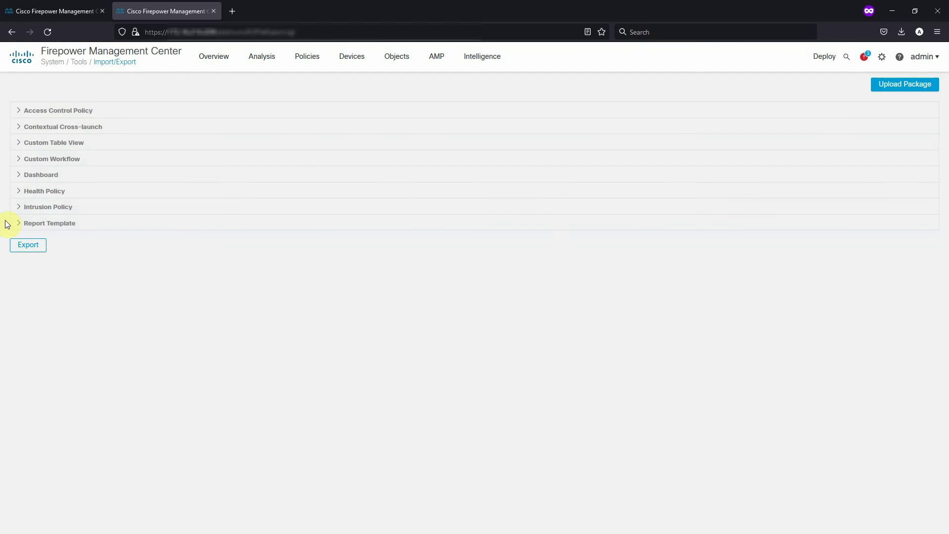
left_click(16, 113)
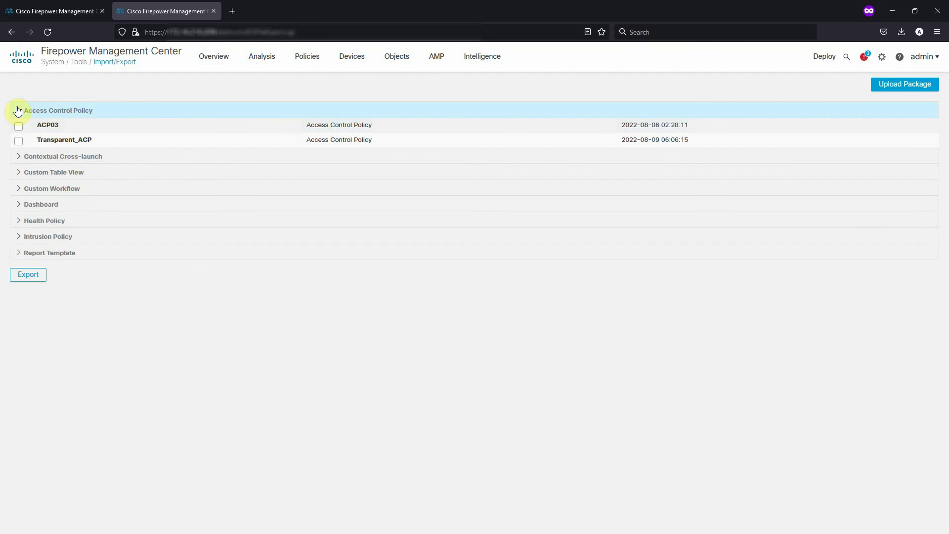
Upload the package ObjectExport_20220926112655.sfo and import Export-ACP, Export-NAT and Export-PlatformPolicy from it
left_click(20, 111)
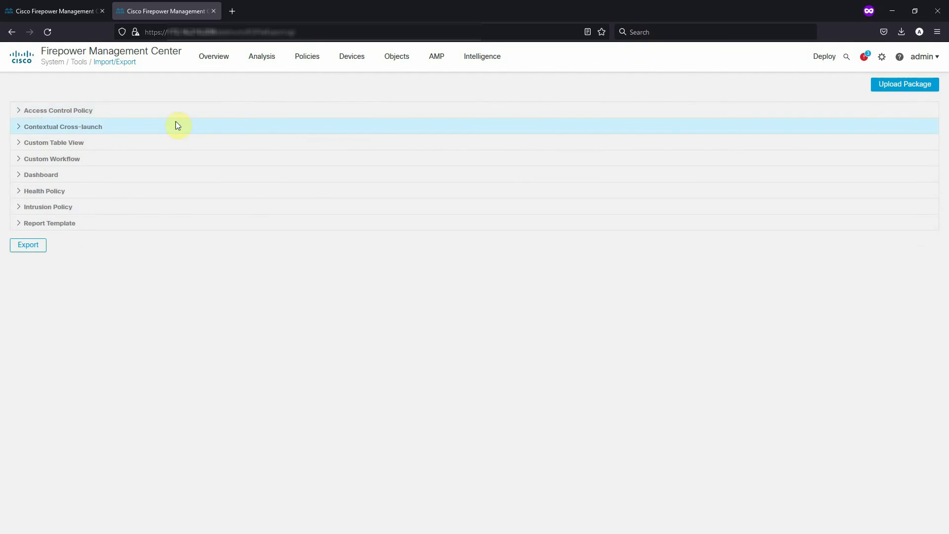
left_click(898, 86)
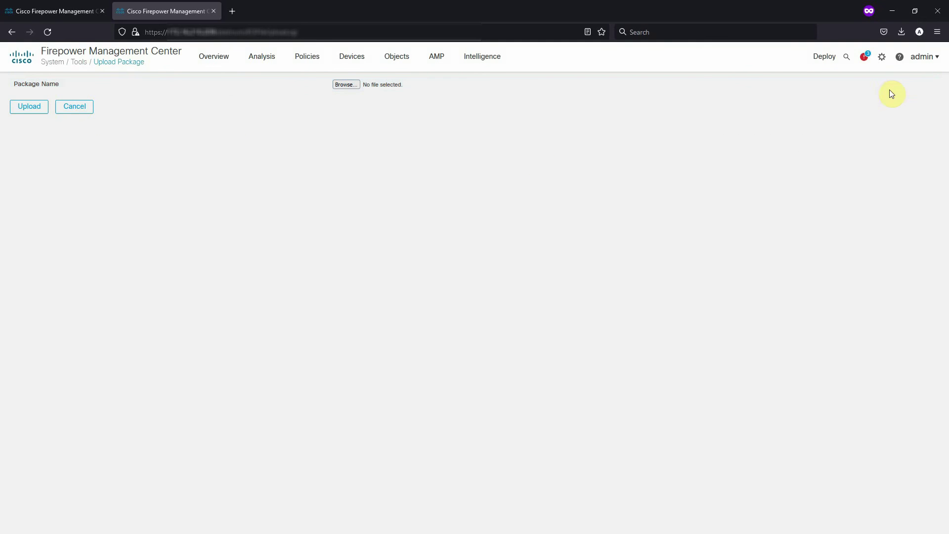
left_click(357, 85)
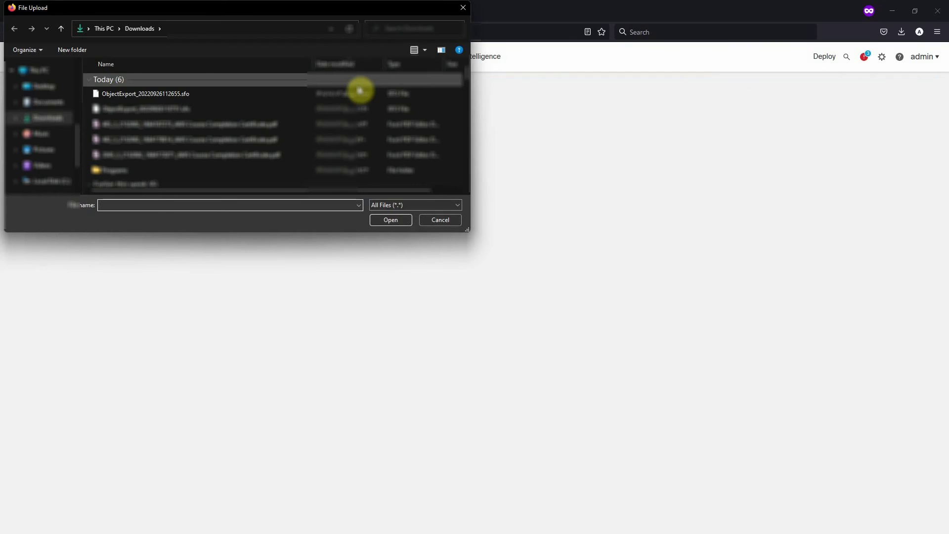
left_click(185, 94)
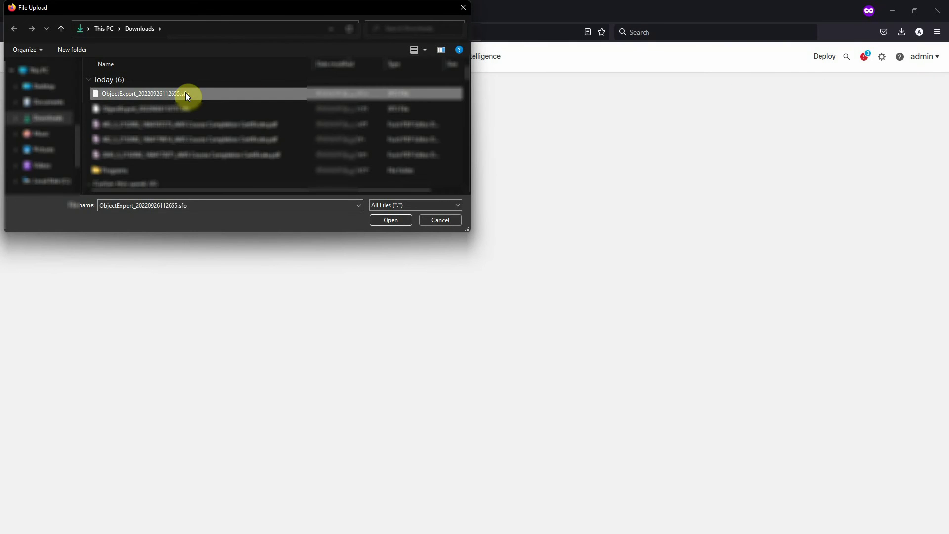
left_click(390, 221)
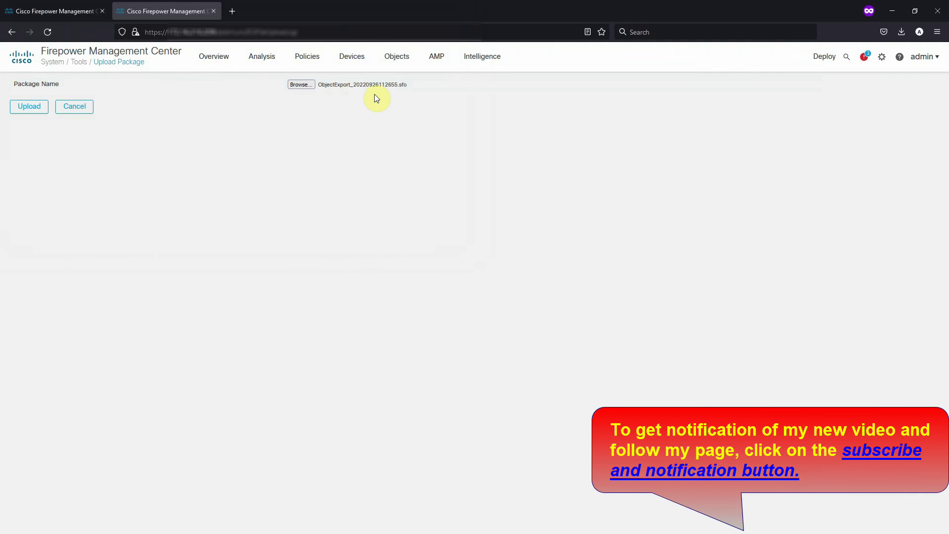
left_click(27, 113)
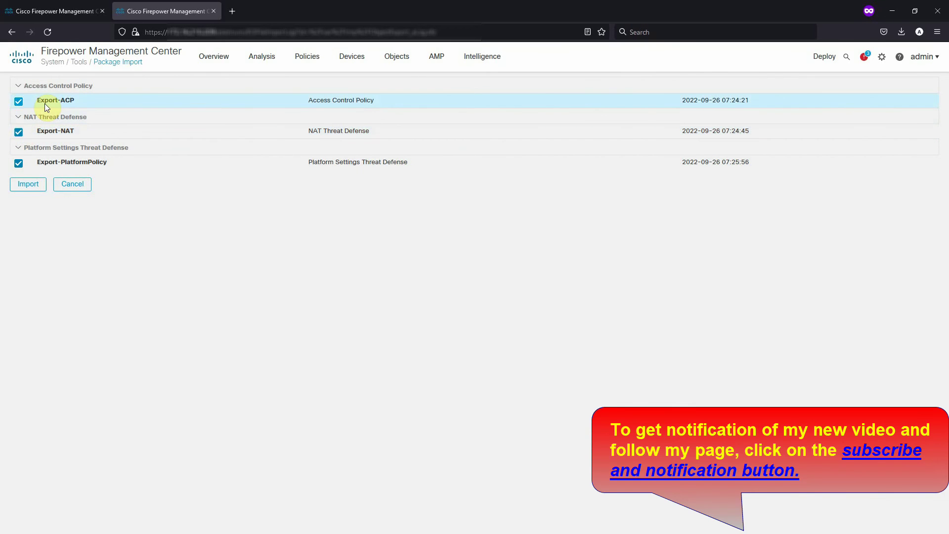
left_click(17, 102)
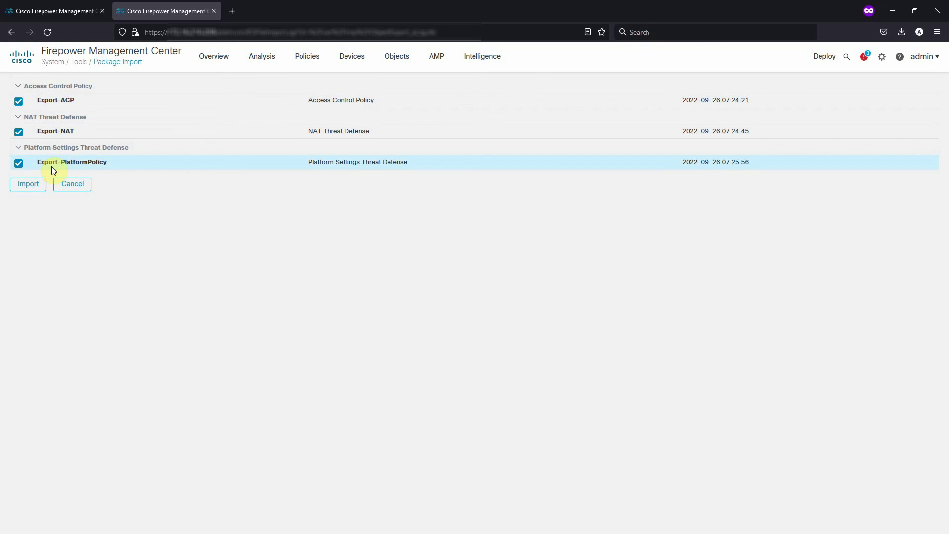
left_click(31, 186)
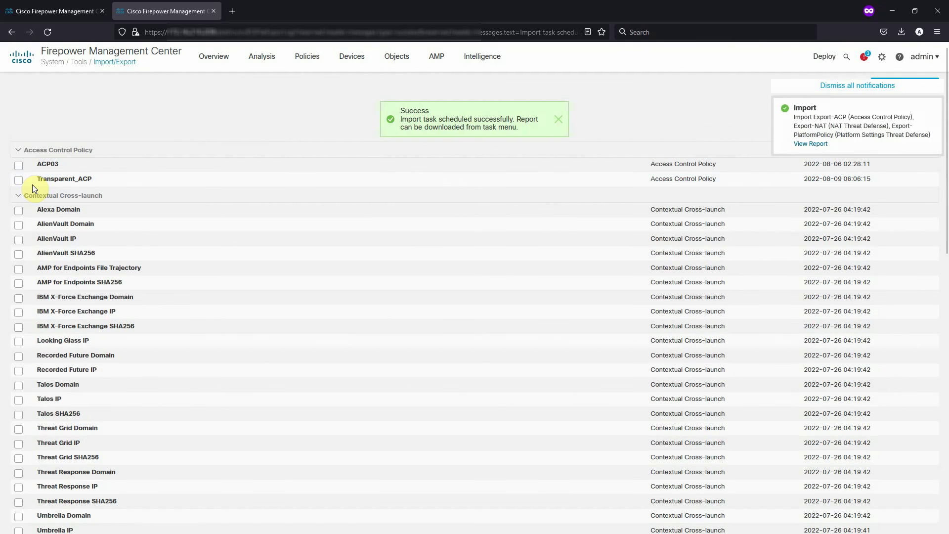
Open the latest import task's report and examine its imported policies and the objects imported with different names
left_click(863, 58)
mouse_move(825, 58)
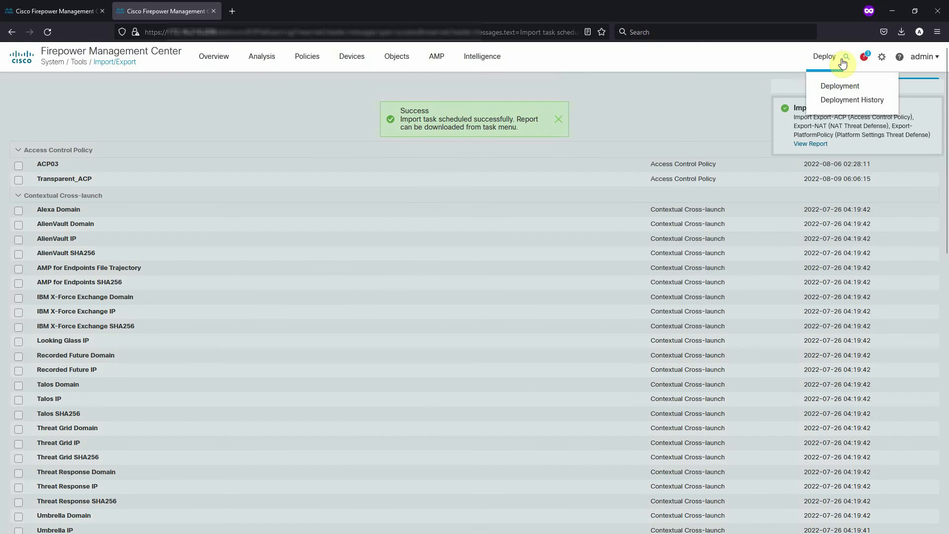
left_click(864, 58)
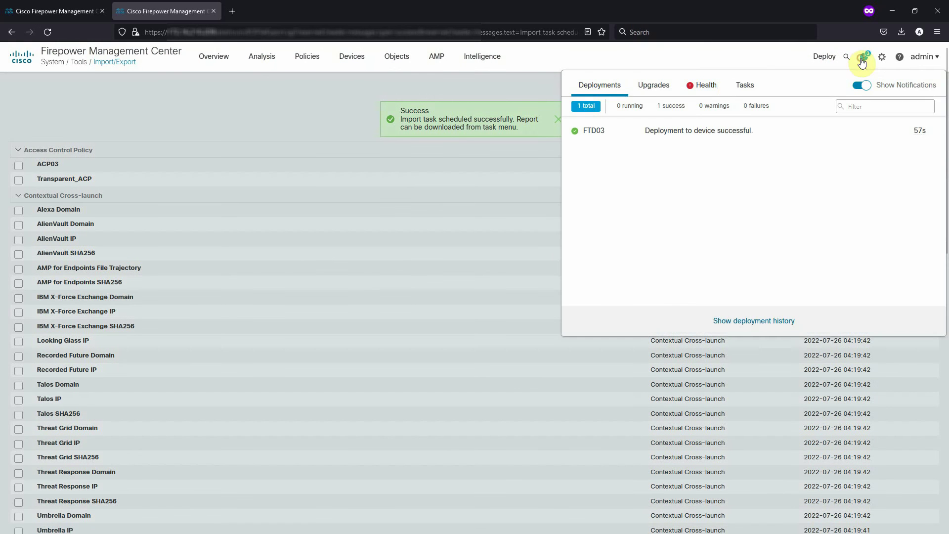
left_click(741, 88)
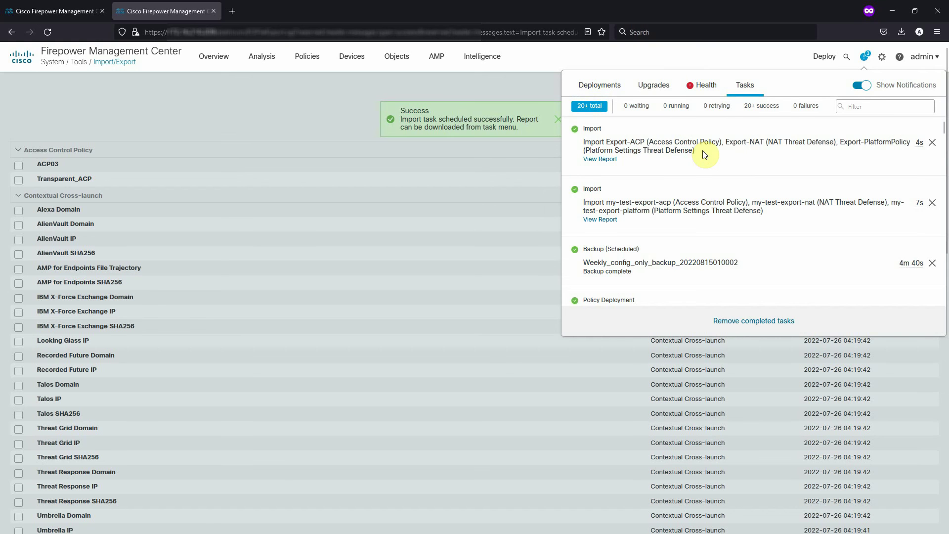
left_click(604, 160)
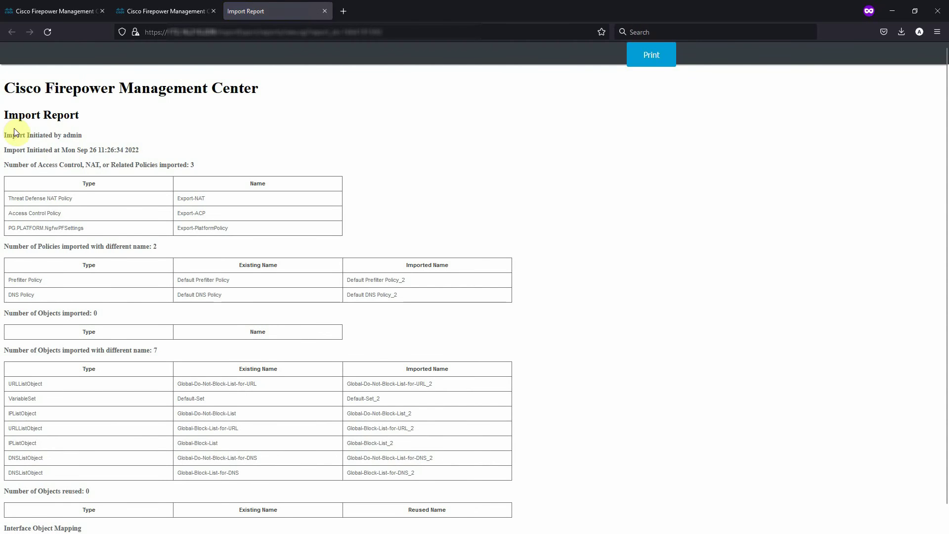
scroll(72, 141, "down", 1)
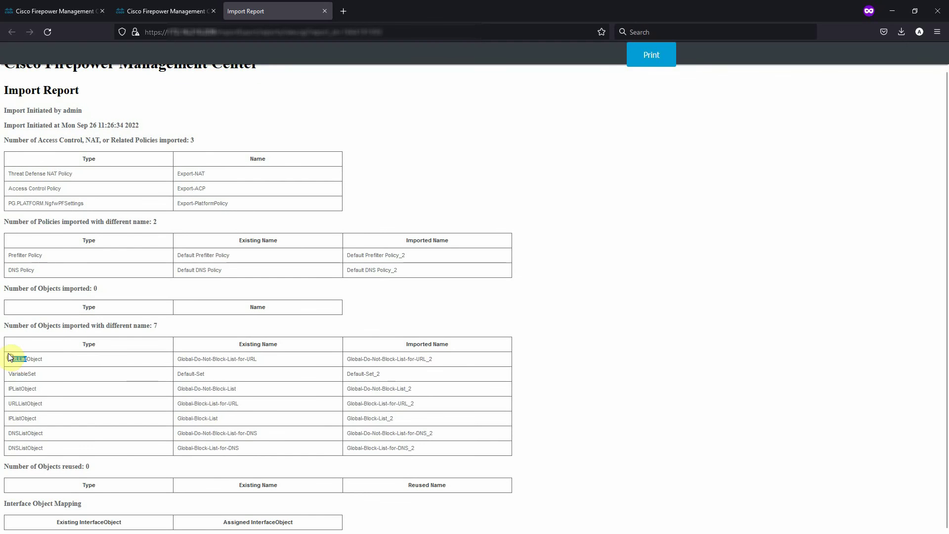
left_click_drag(12, 359, 454, 449)
left_click(451, 448)
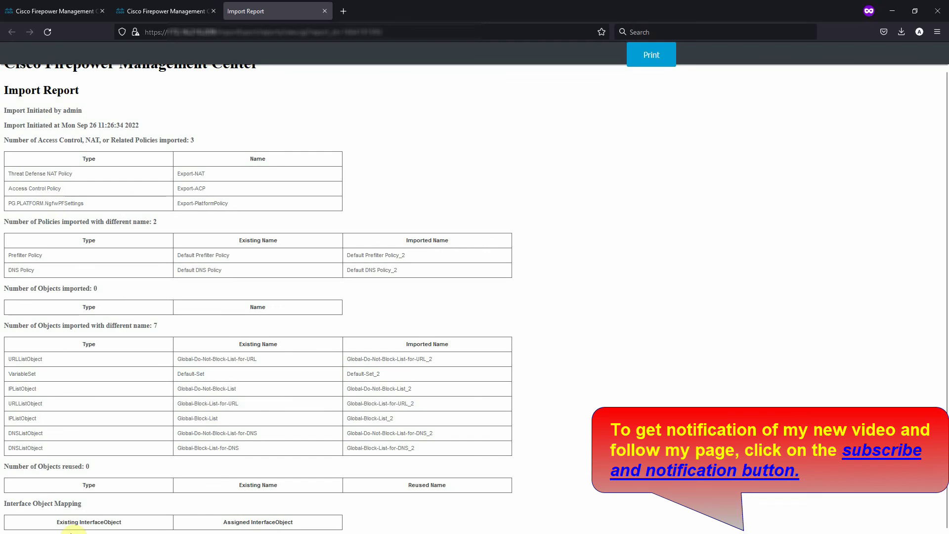
scroll(98, 138, "up", 1)
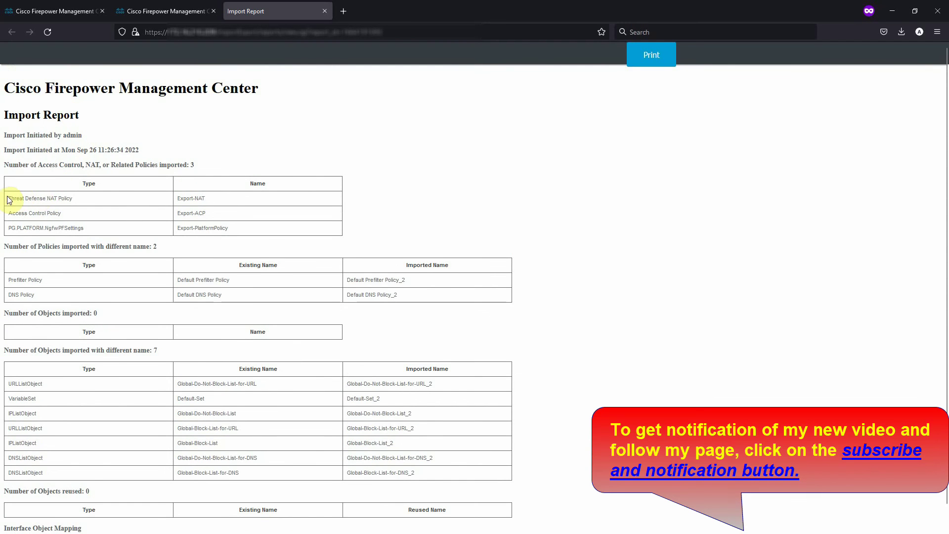
left_click_drag(8, 197, 266, 234)
left_click(265, 234)
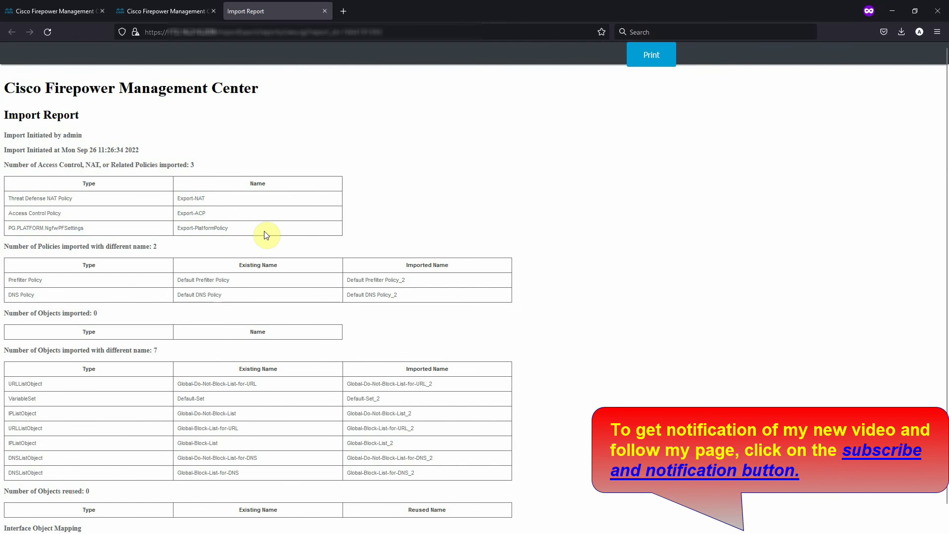
Return to Import/Export and refresh the list, marking Export-ACP and collapsing the categories from Contextual Cross-launch through Intrusion Policy
left_click(152, 6)
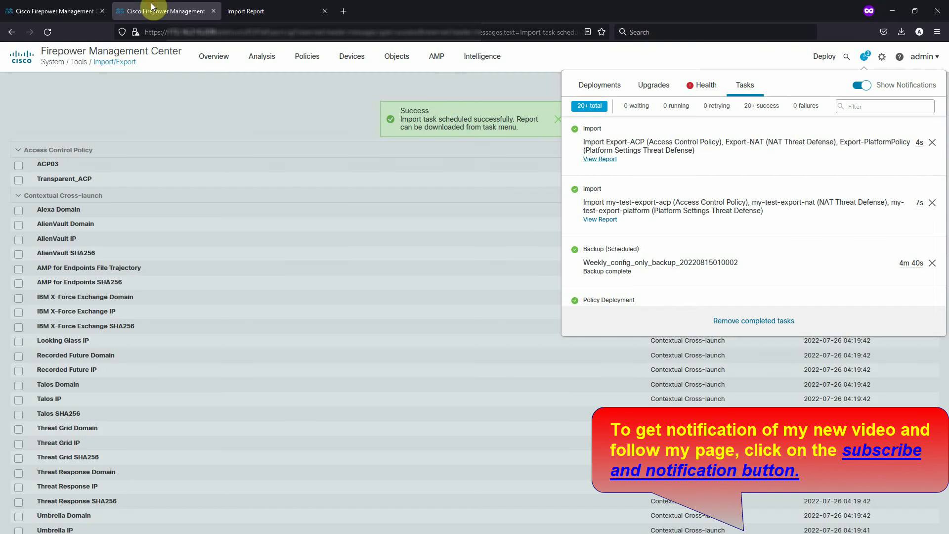
left_click(308, 111)
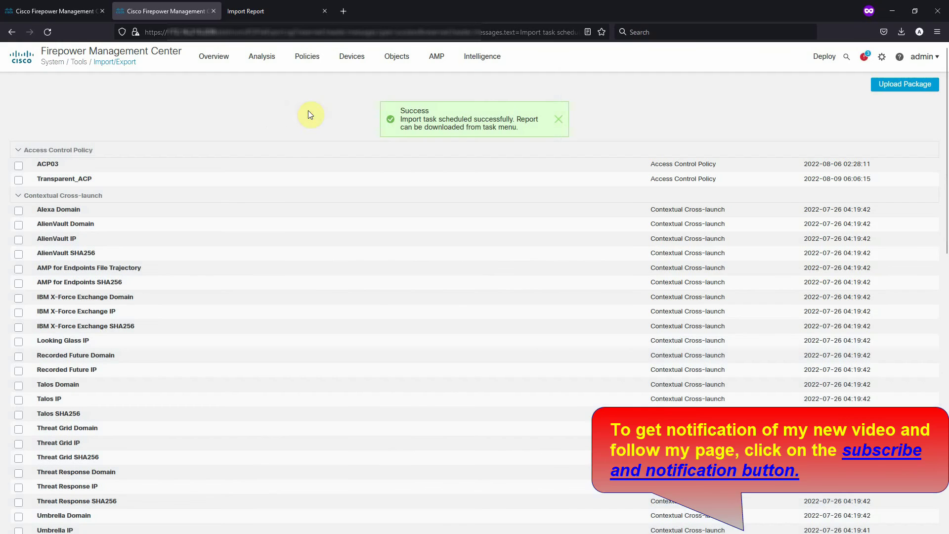
left_click(47, 34)
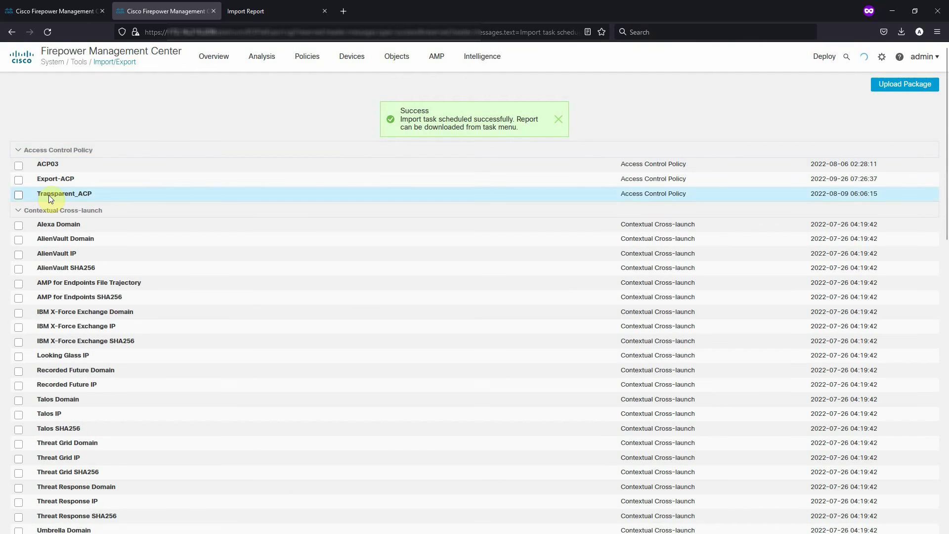
left_click(17, 211)
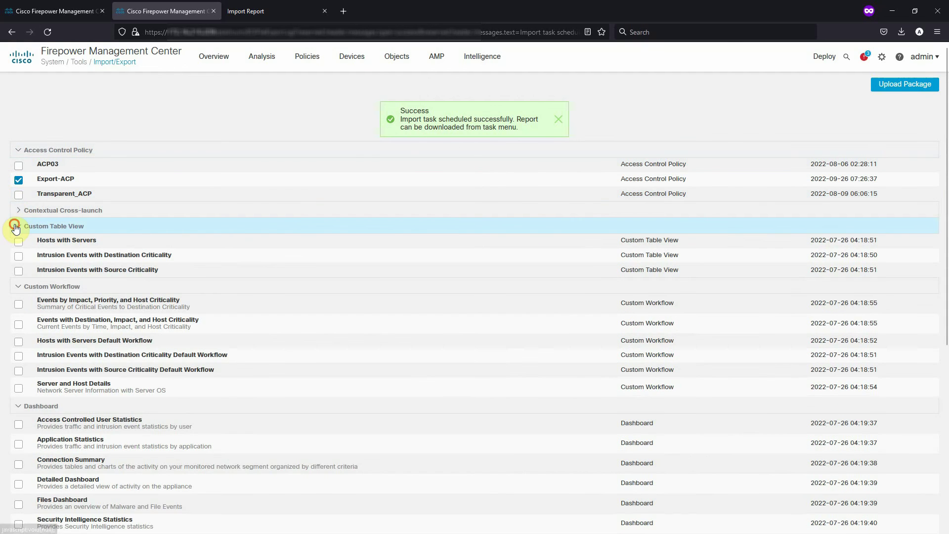
left_click(15, 226)
left_click(19, 243)
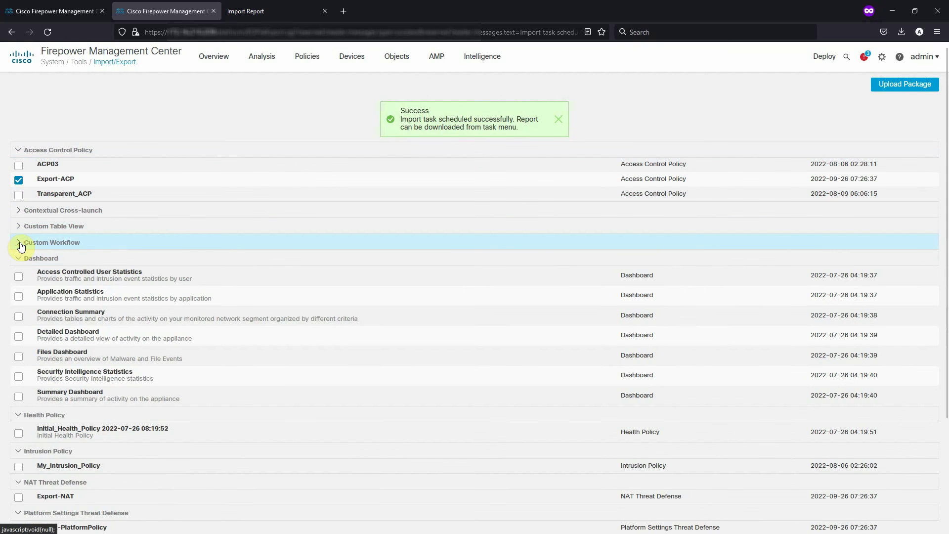
left_click(16, 260)
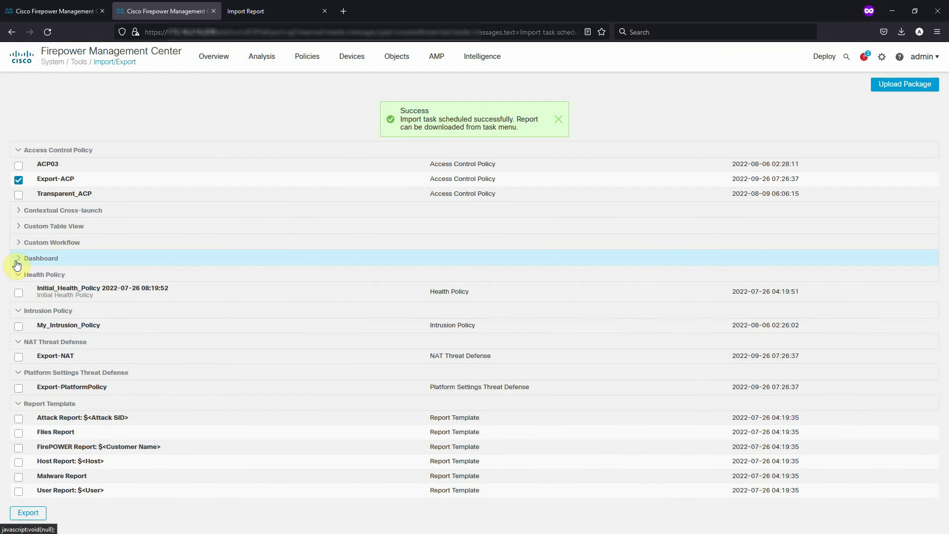
left_click(17, 275)
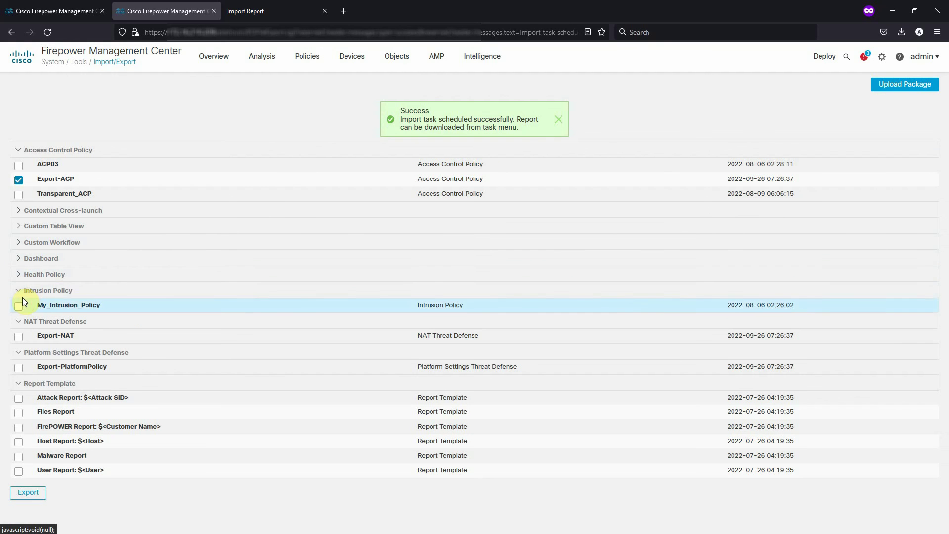
left_click(18, 291)
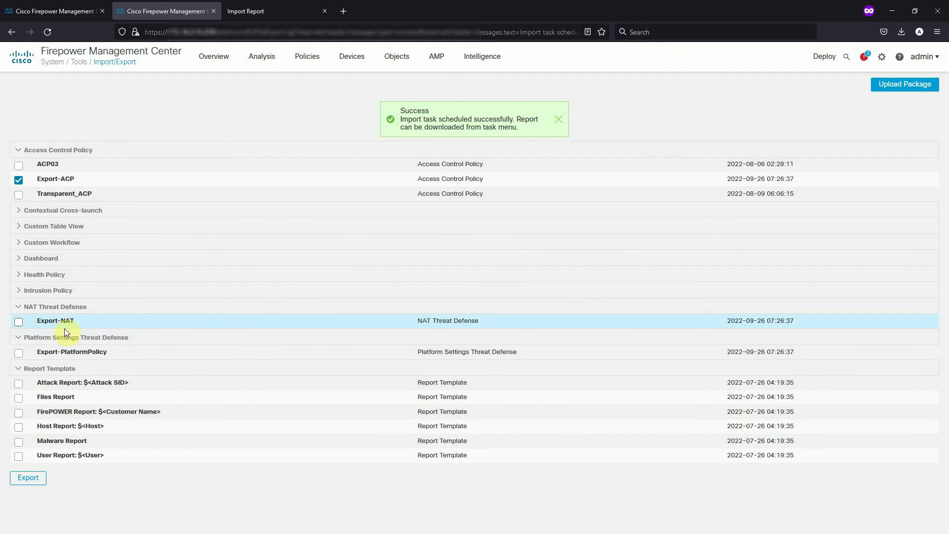
Mark Export-NAT and Export-PlatformPolicy in the list, collapse Report Template, and dismiss the import notice
left_click(18, 322)
left_click(18, 354)
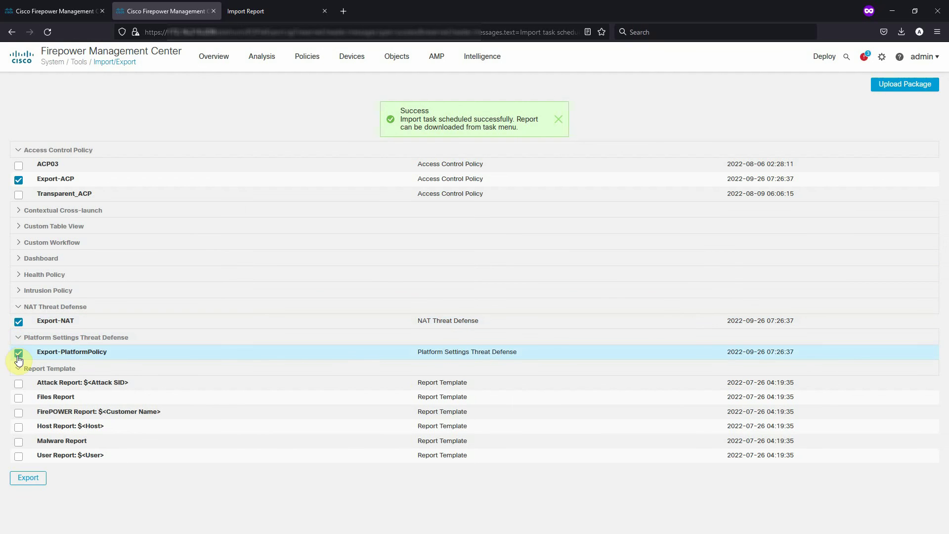
left_click(18, 369)
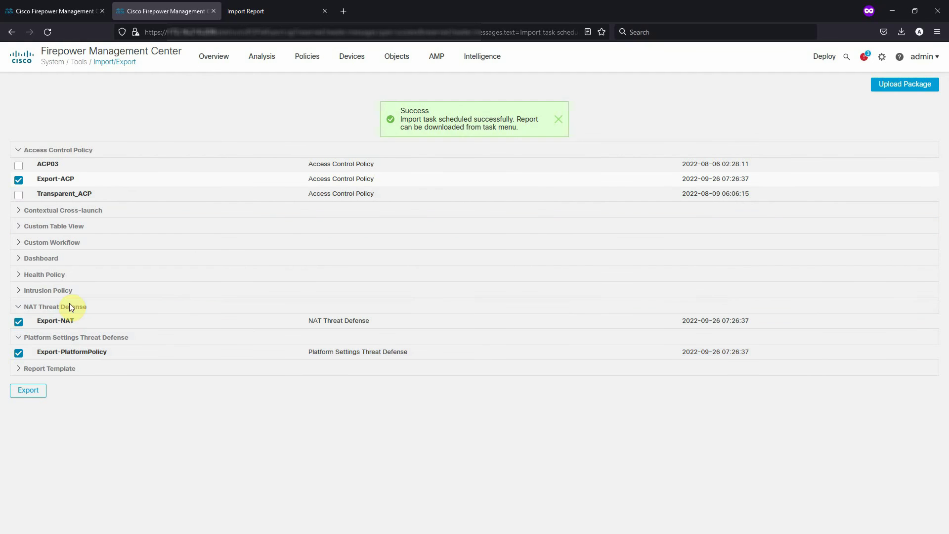
left_click(555, 122)
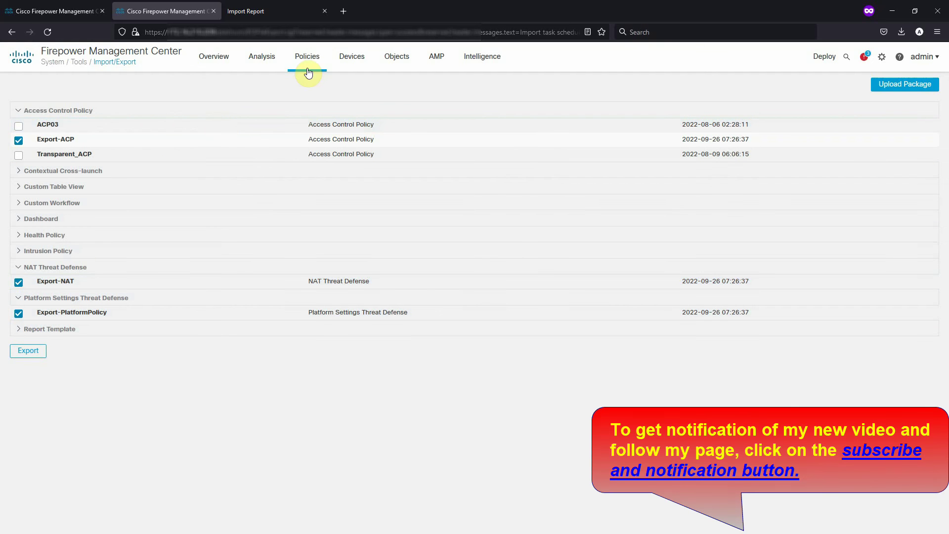
Open the imported Export-ACP access control policy and examine Rule-01 and Rule-02, closing each rule without saving
mouse_move(311, 59)
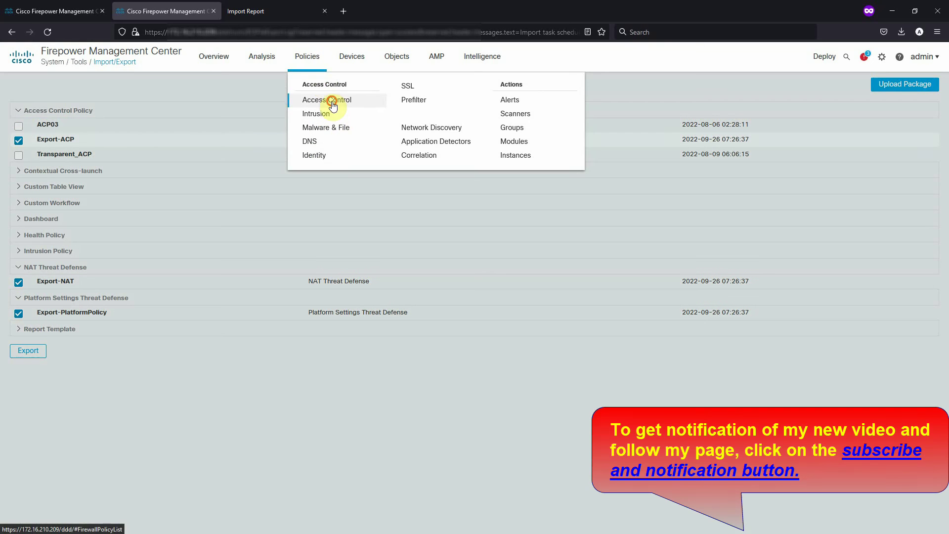
left_click(331, 100)
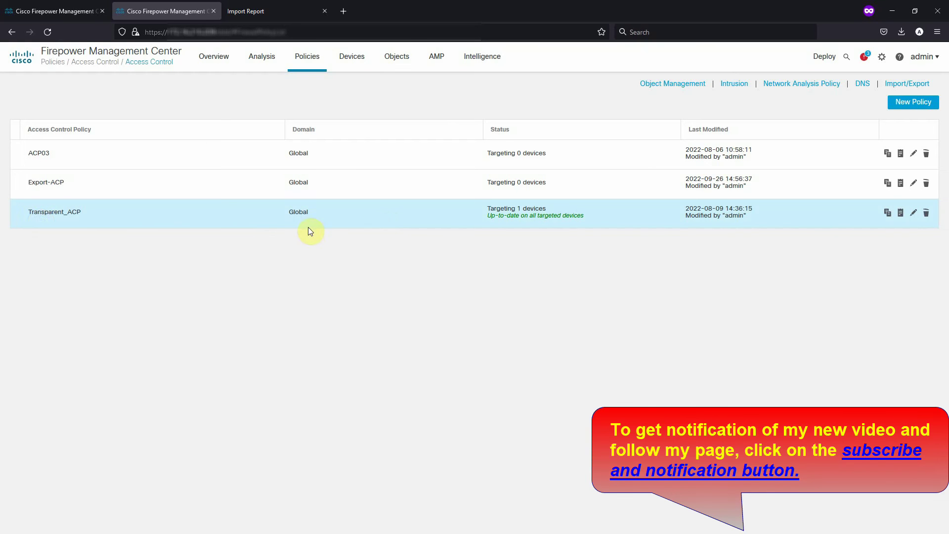
left_click(45, 183)
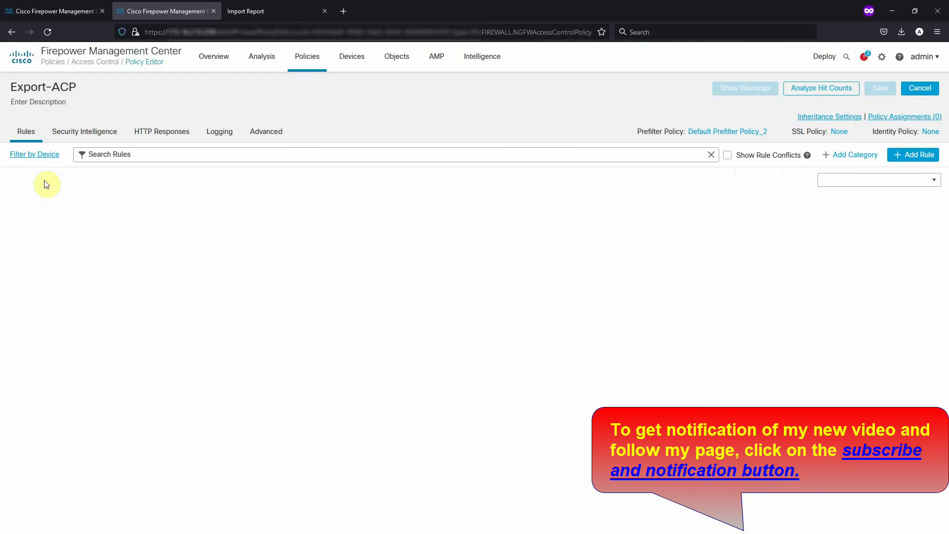
double_click(42, 218)
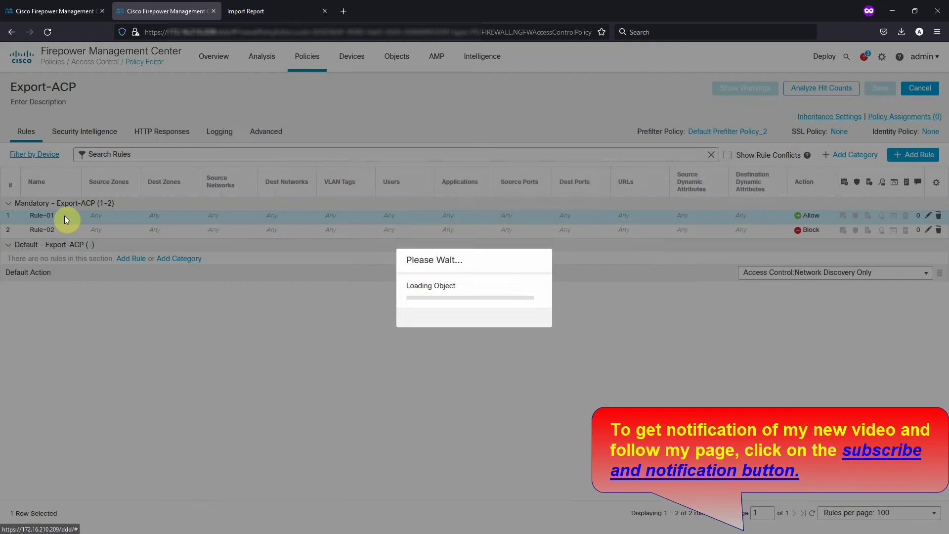
key("Escape")
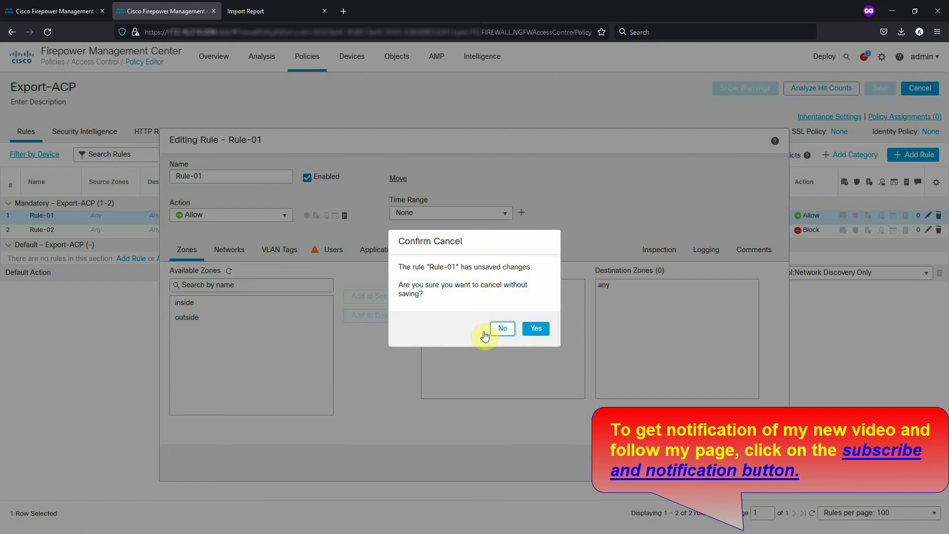
left_click(535, 328)
double_click(42, 231)
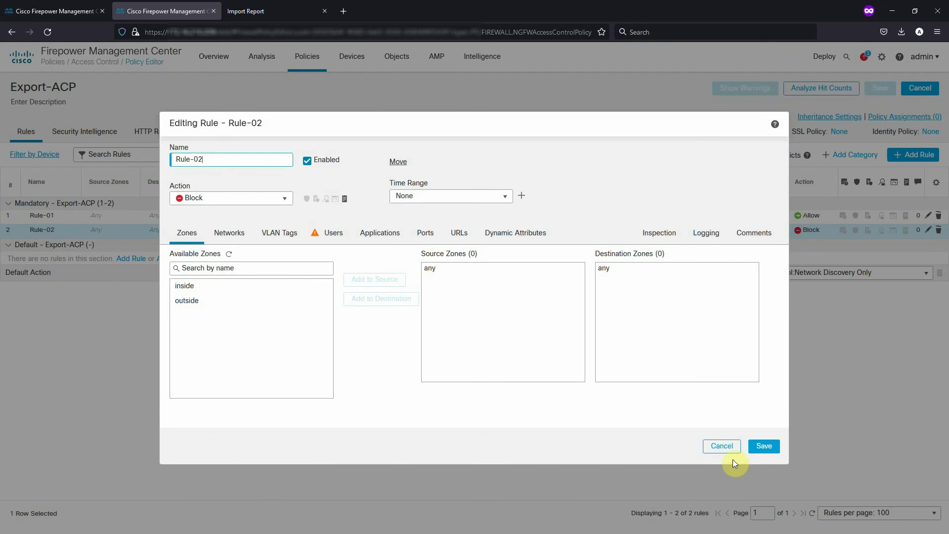
left_click(721, 447)
left_click(546, 324)
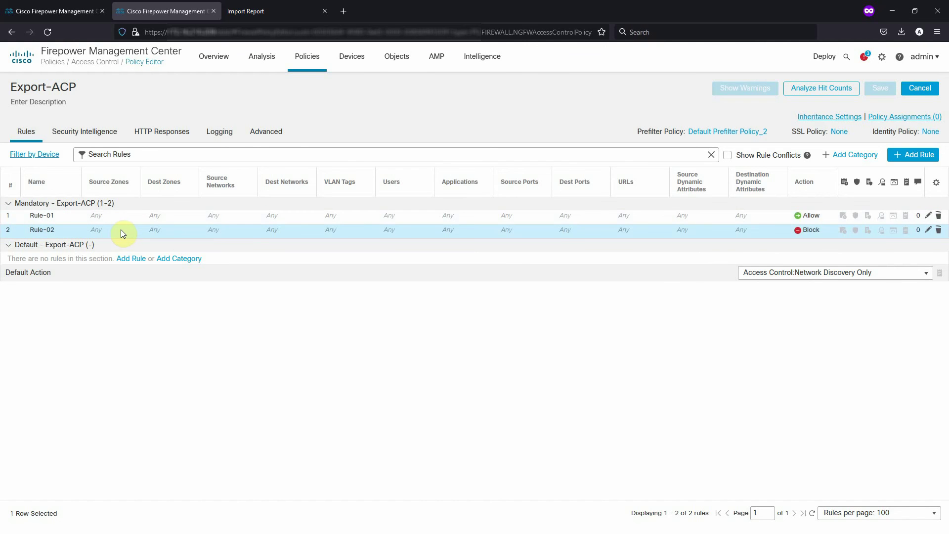
left_click(69, 216)
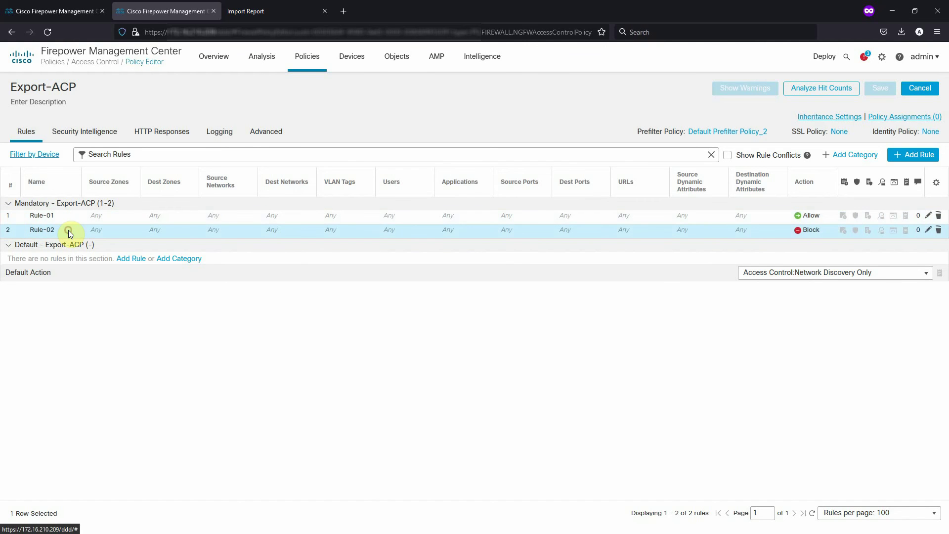
Reopen Rule-01 in the Export-ACP policy to check its settings, and close it without saving
left_click(56, 218)
double_click(56, 219)
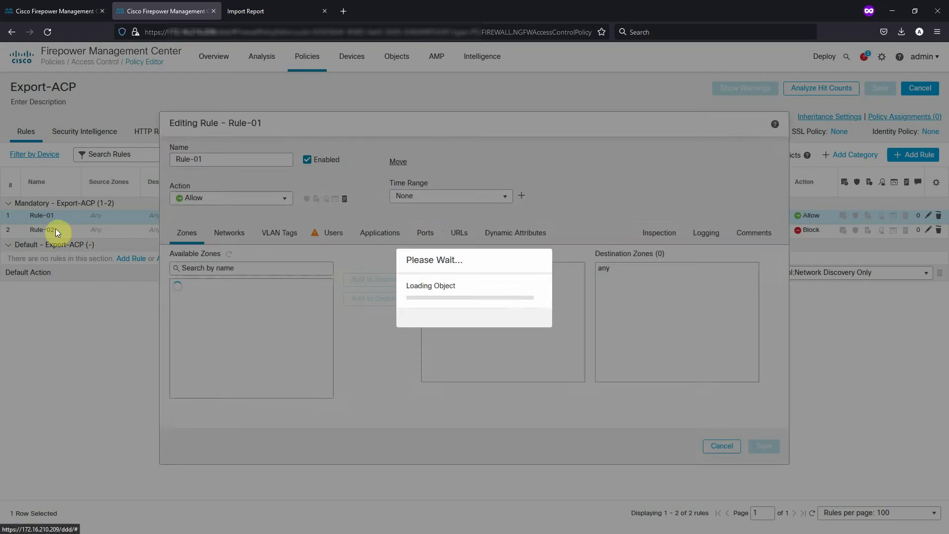
left_click(730, 446)
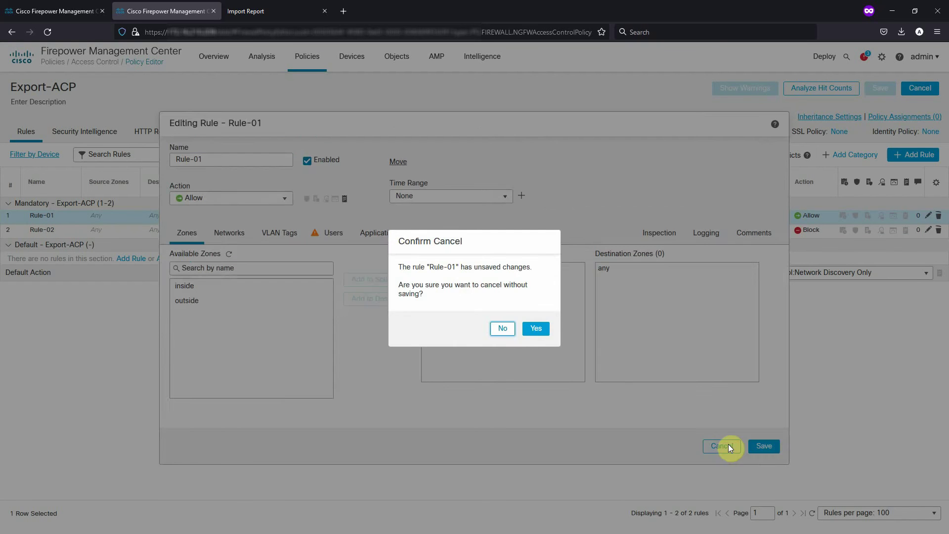
left_click(532, 329)
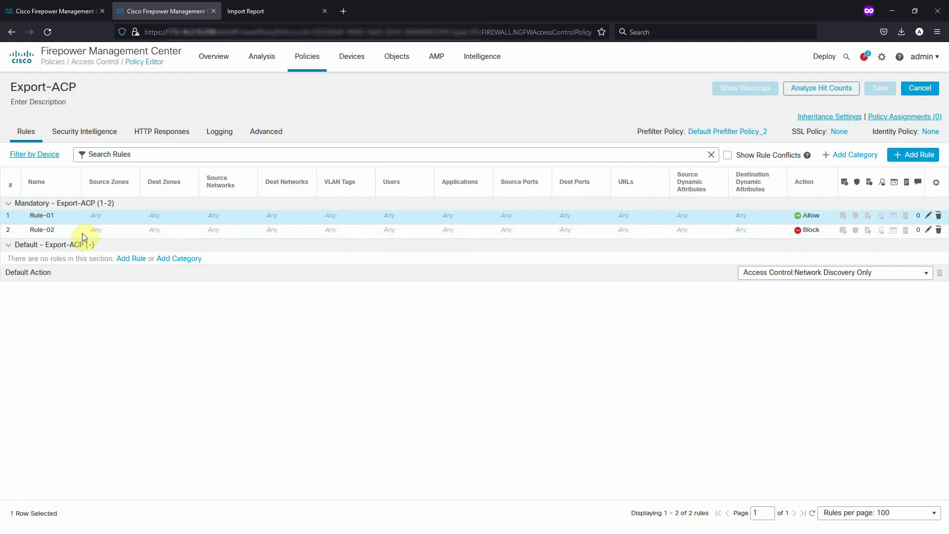
Go to the NAT policies and open the imported Export-NAT policy to examine its rules
mouse_move(349, 62)
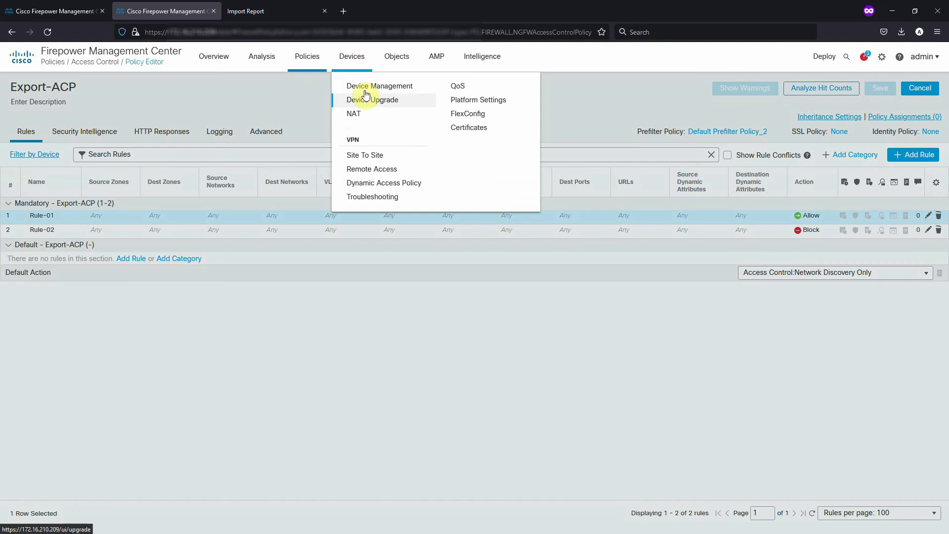
left_click(354, 114)
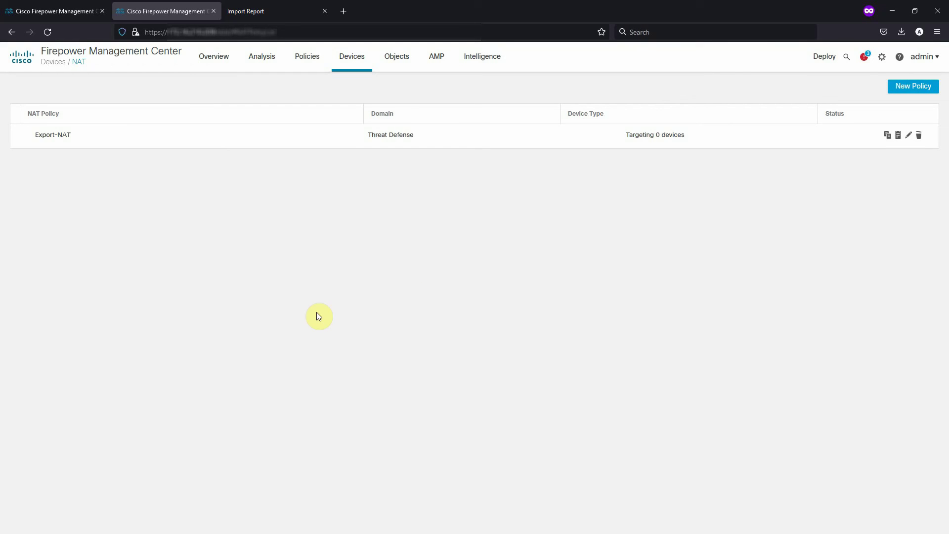
left_click(60, 136)
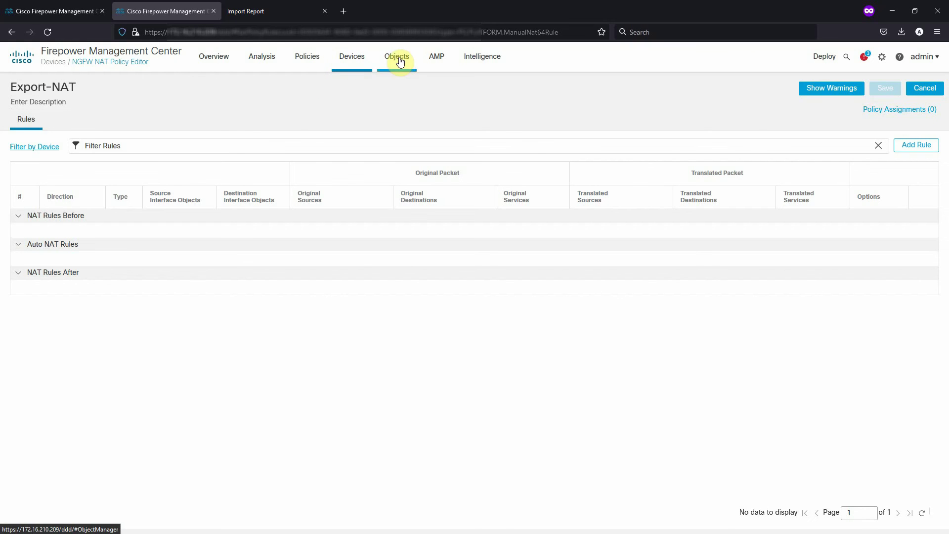
Open the imported Export-PlatformPolicy under Platform Settings and examine its login banner
left_click(357, 64)
left_click(471, 100)
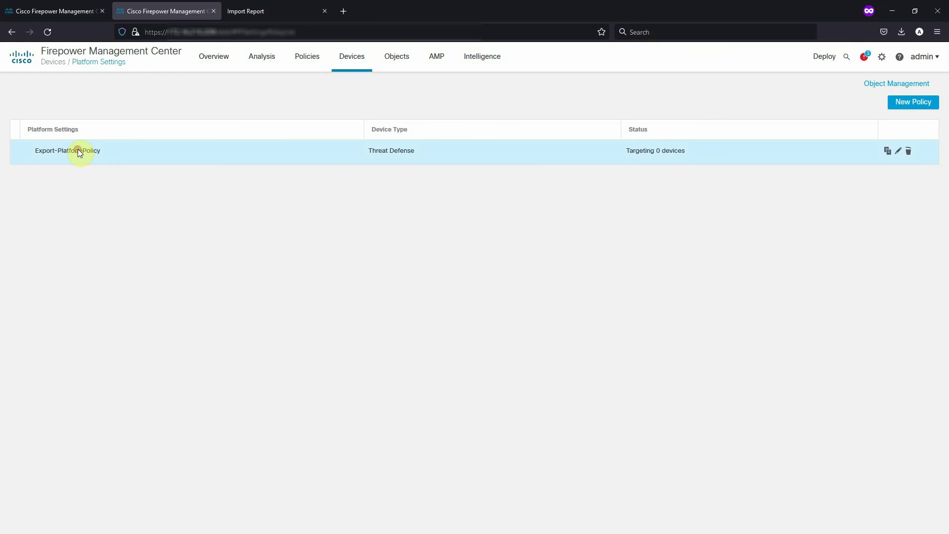
left_click(74, 153)
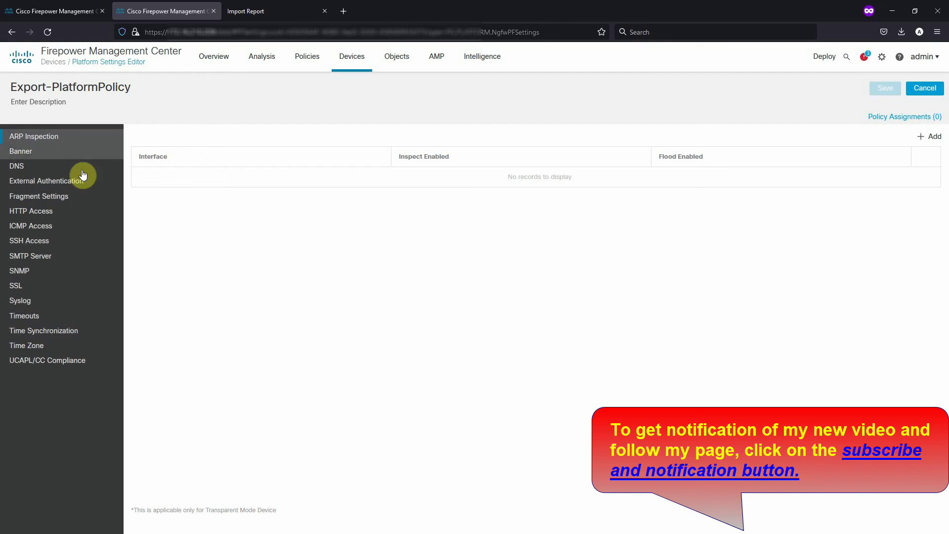
left_click(26, 152)
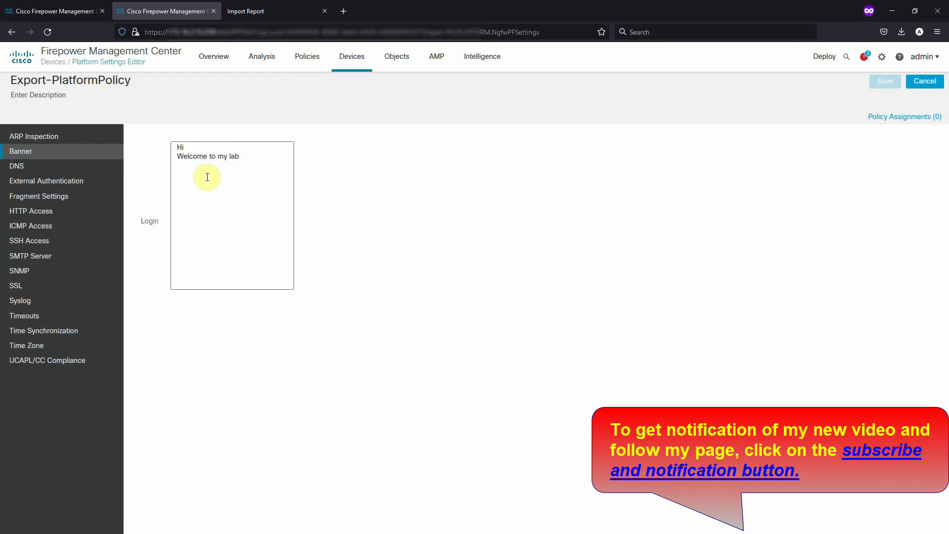
Return to the NAT policy list and select Export-NAT to check its entry
mouse_move(348, 61)
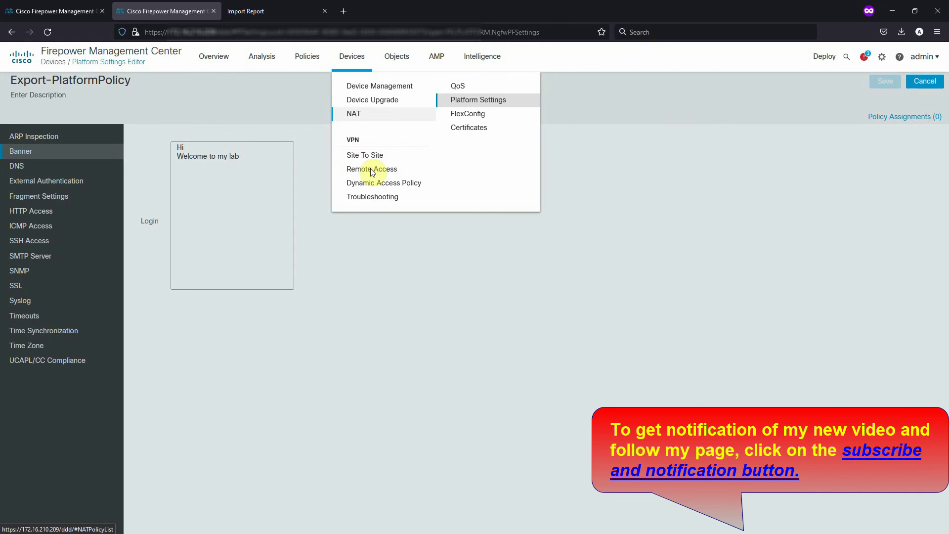
left_click(360, 113)
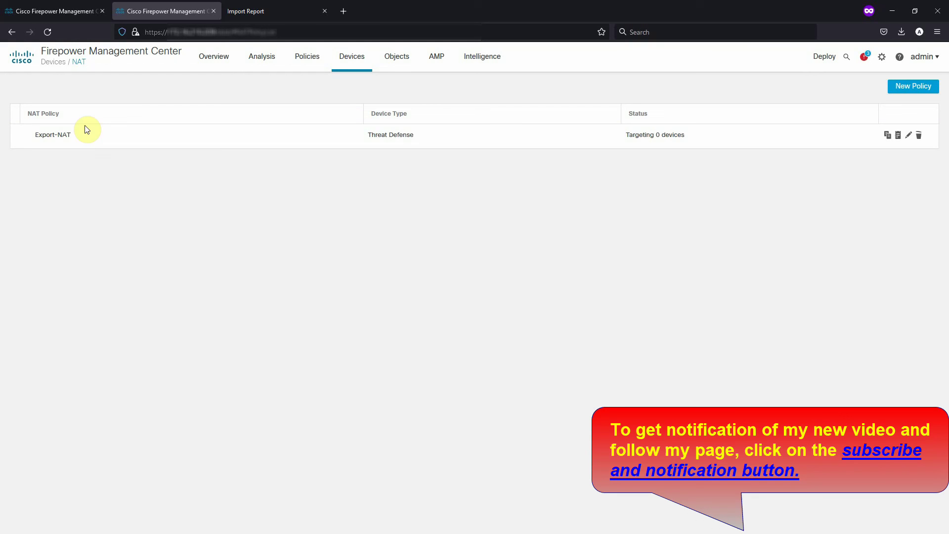
left_click(73, 136)
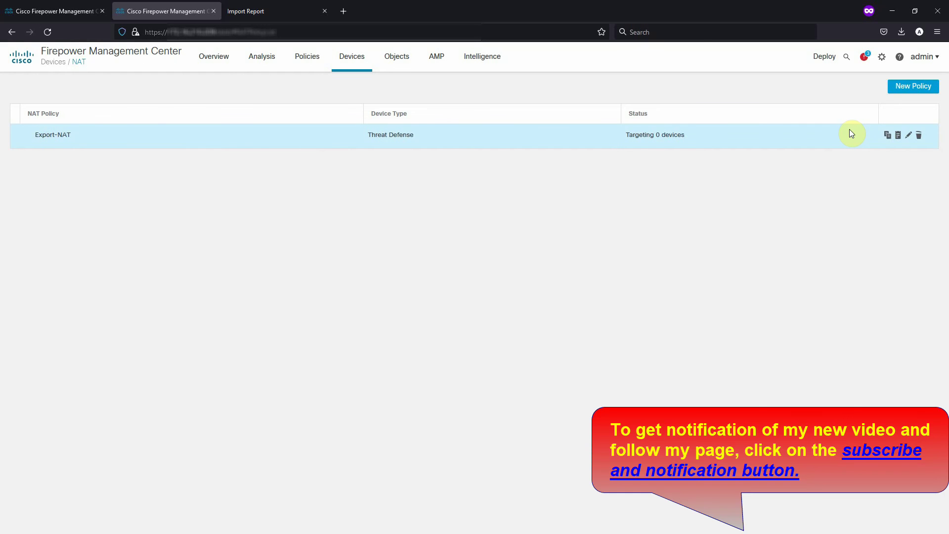
Log out of the second Firepower Management Center and confirm the logout
left_click(918, 59)
left_click(779, 117)
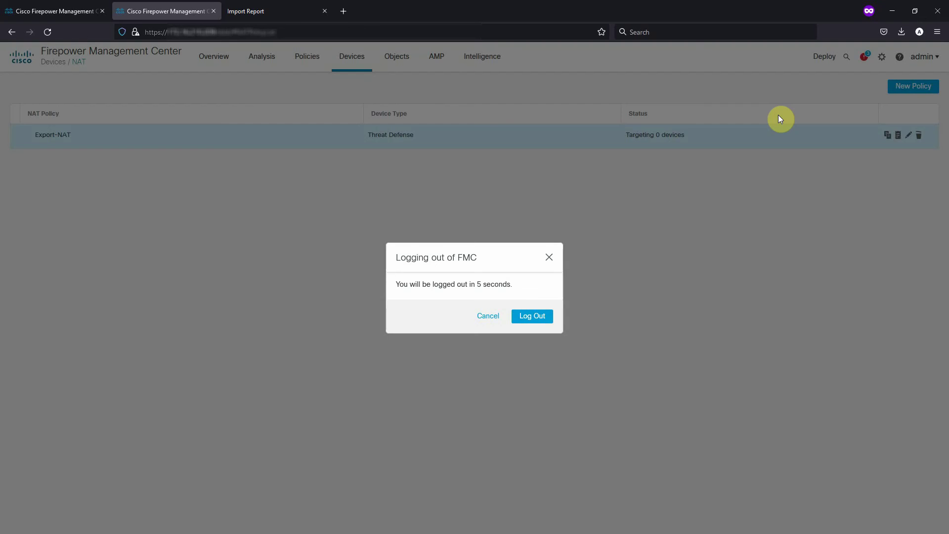
left_click(533, 316)
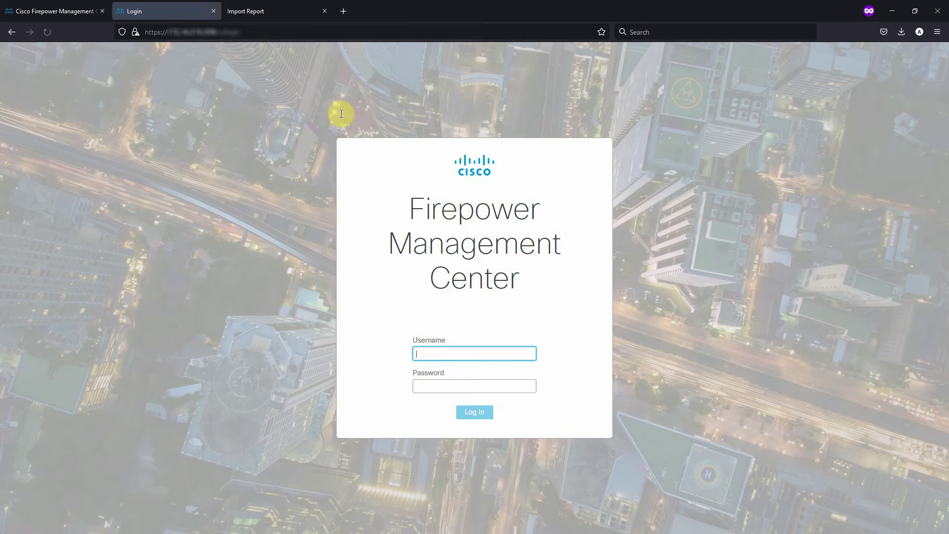
Glance at the import report, switch to the first Firepower Management Center, and log out of it
left_click(263, 7)
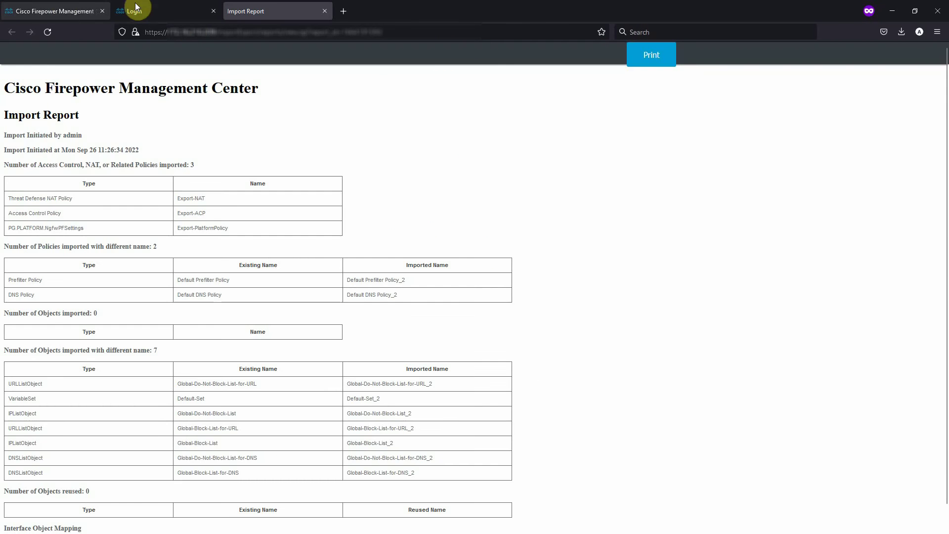
left_click(99, 9)
left_click(924, 57)
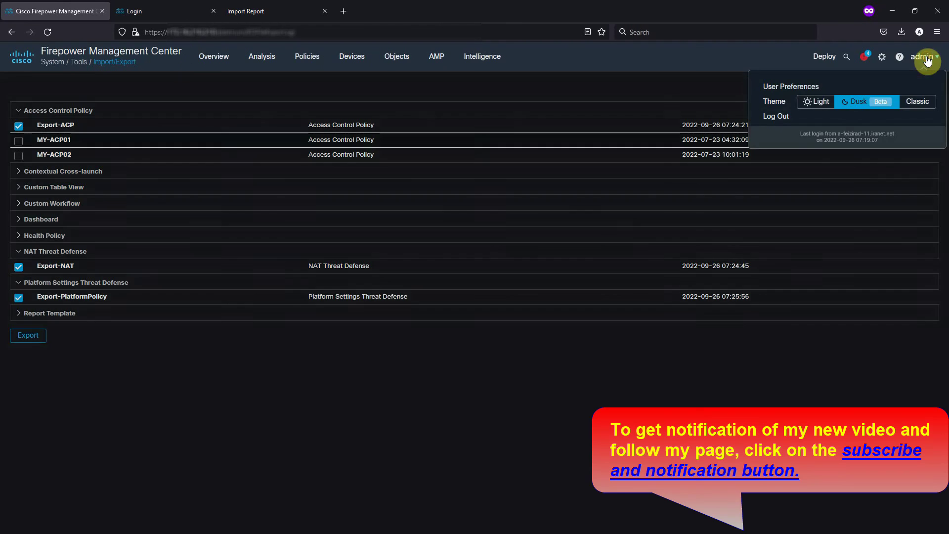
left_click(788, 117)
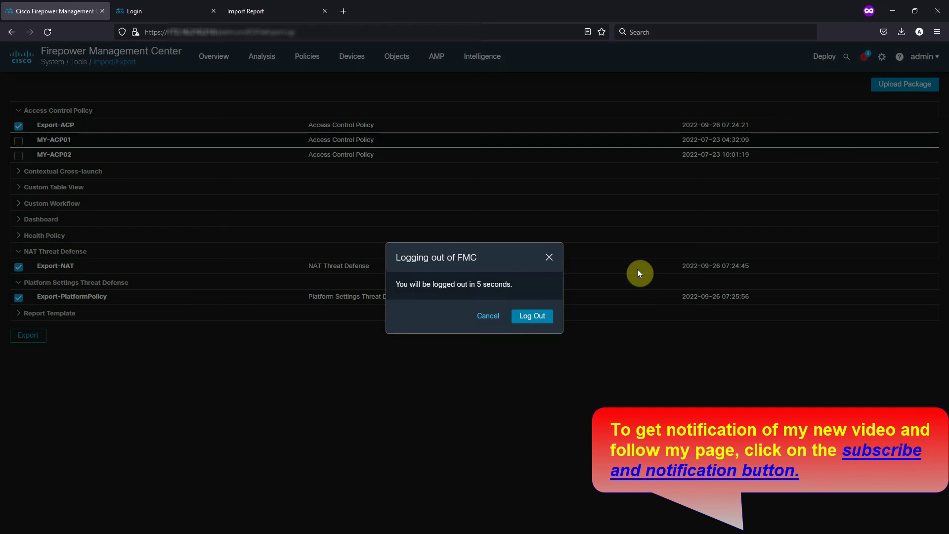
left_click(530, 317)
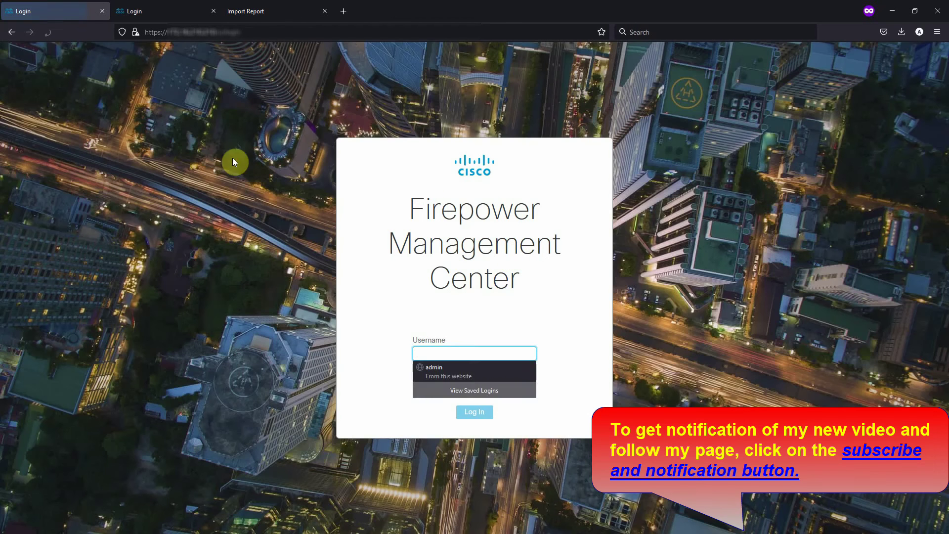